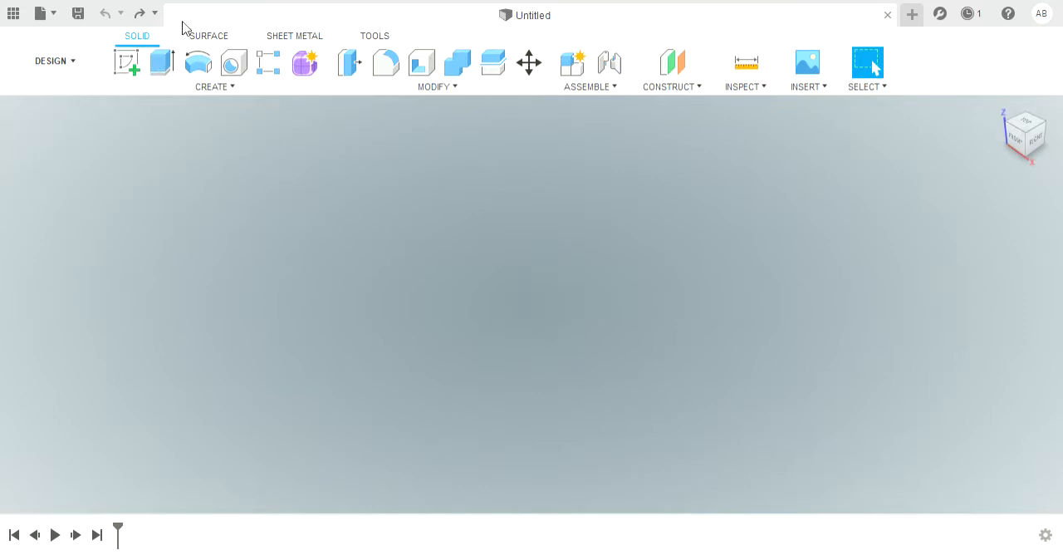
# Step: Start a new sketch on the horizontal XY plane
pyautogui.click(127, 66)
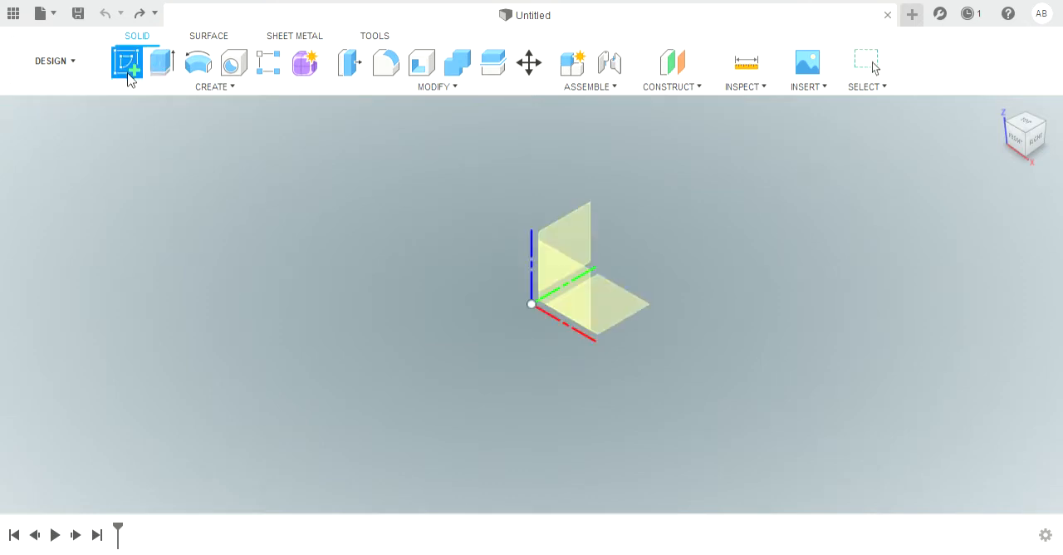
pyautogui.click(618, 301)
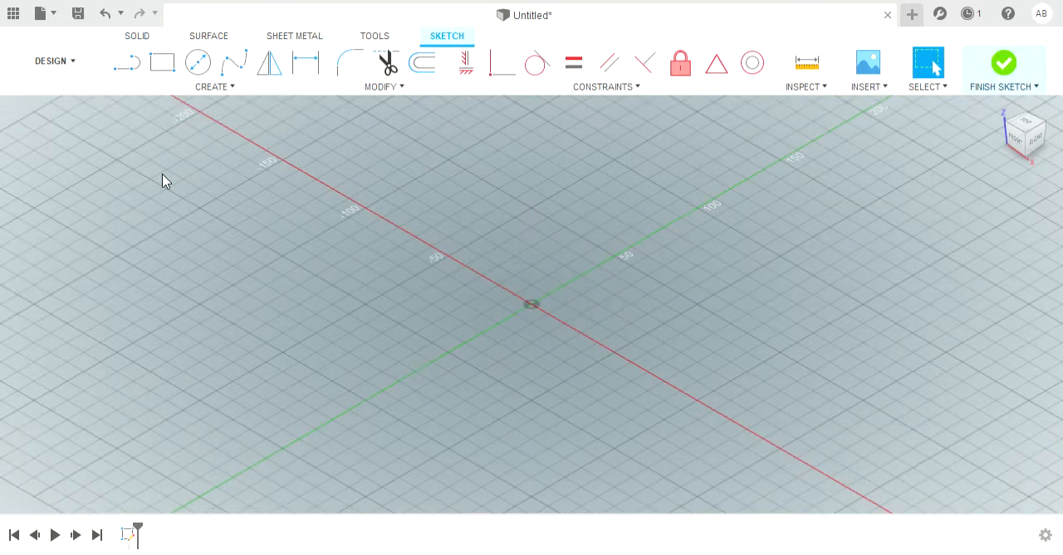
pyautogui.click(162, 62)
pyautogui.click(531, 305)
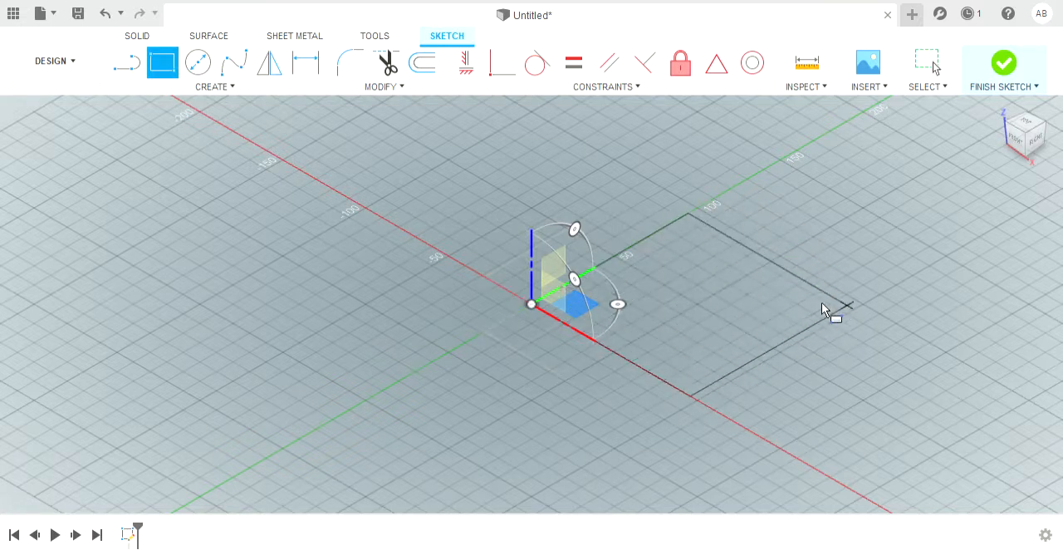
pyautogui.click(763, 304)
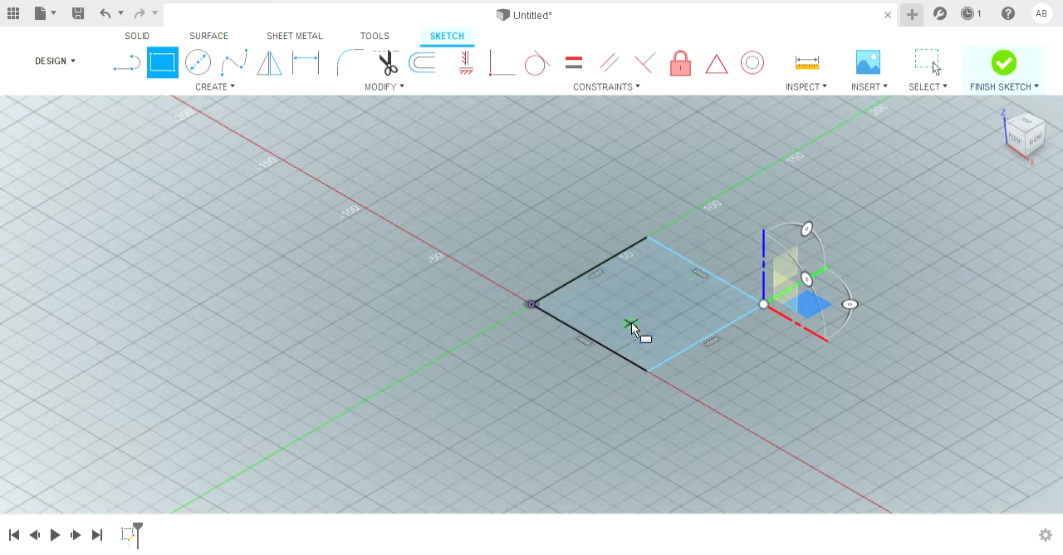
pyautogui.press('Escape')
pyautogui.hotkey('ctrl', 'z')
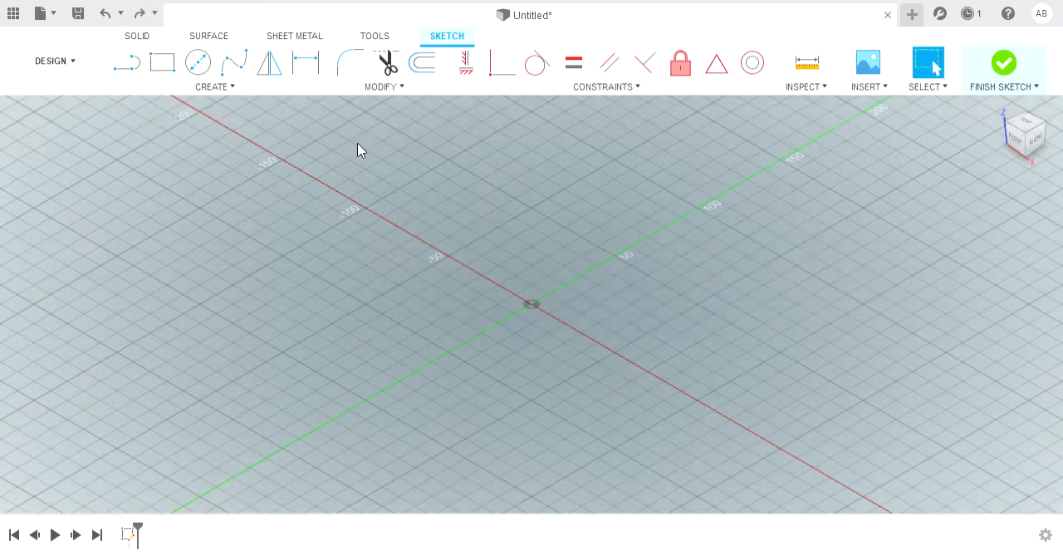
# Step: Sketch a 50 by 50 mm rectangle with its first corner on the origin
pyautogui.click(163, 63)
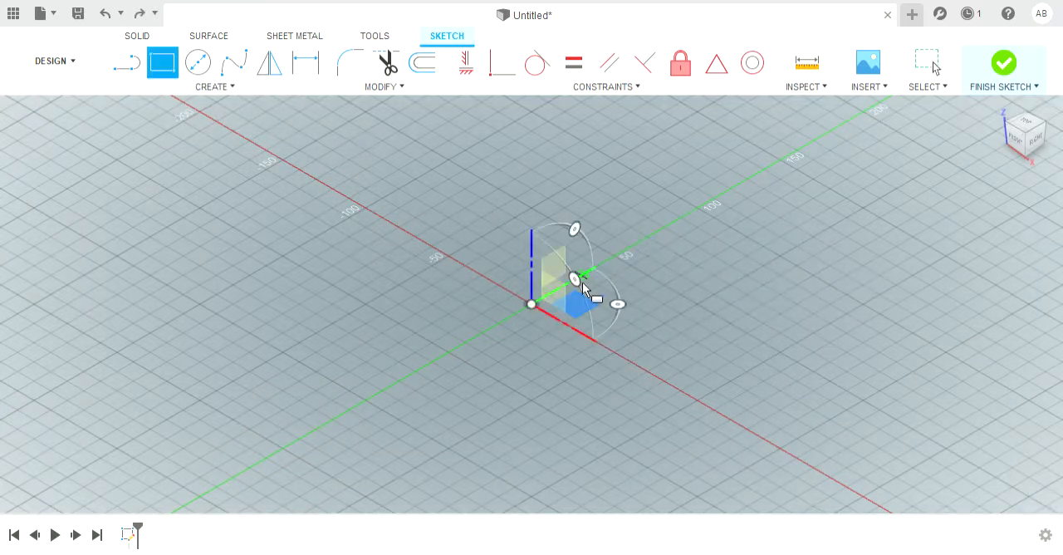
pyautogui.click(531, 304)
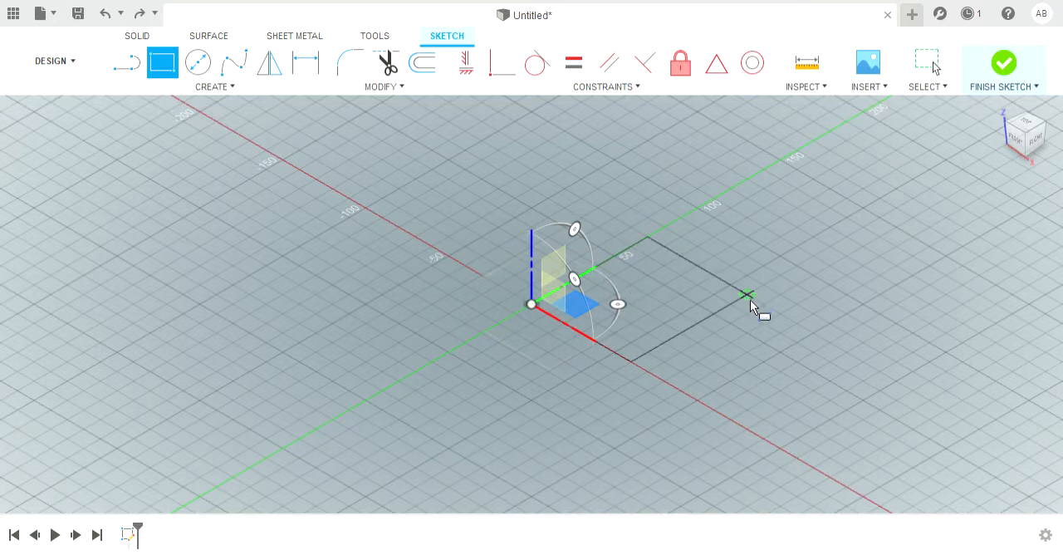
pyautogui.write('50')
pyautogui.press('Tab')
pyautogui.write('50')
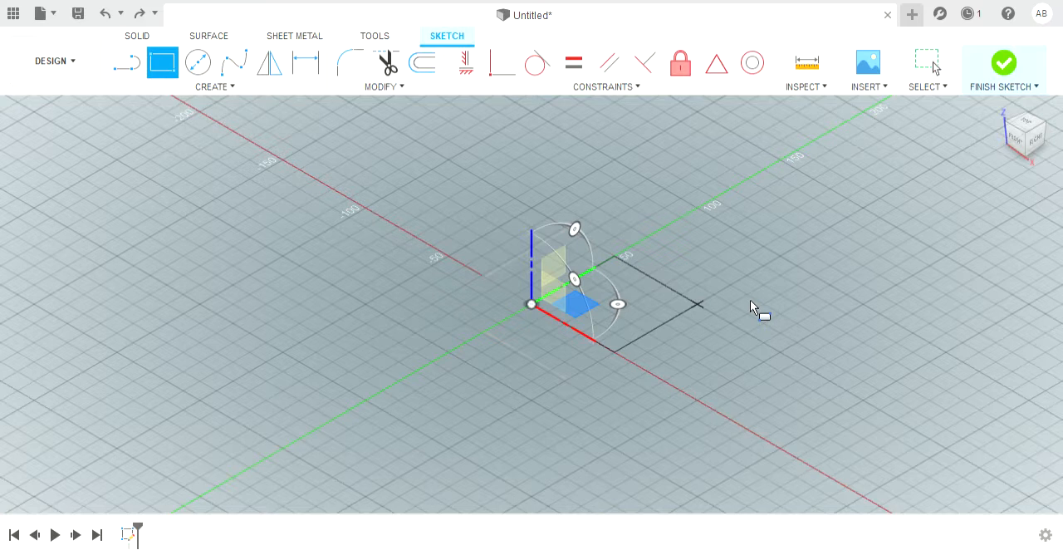
pyautogui.press('Return')
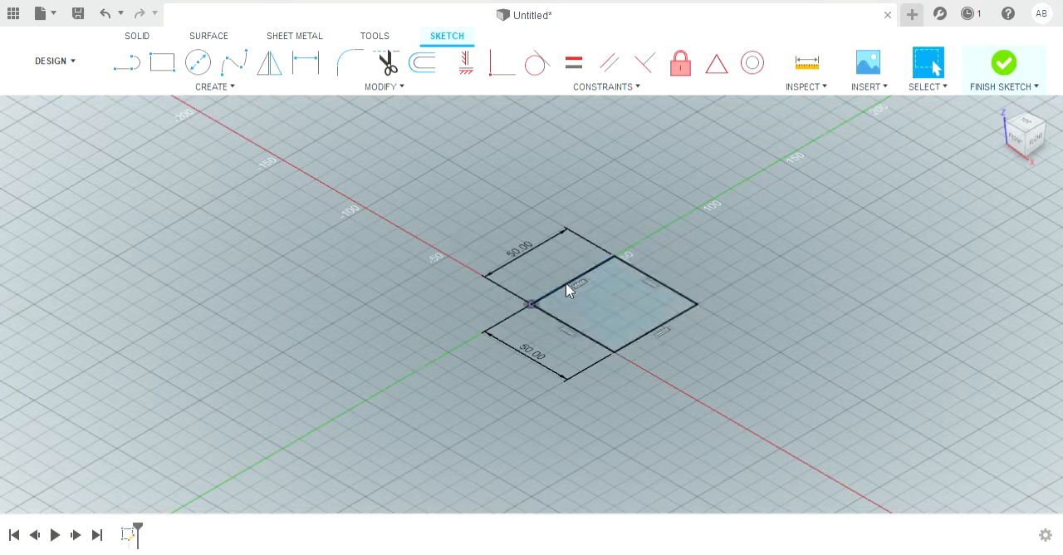
# Step: Extrude the square profile upward 50 mm into a solid cube
pyautogui.click(136, 38)
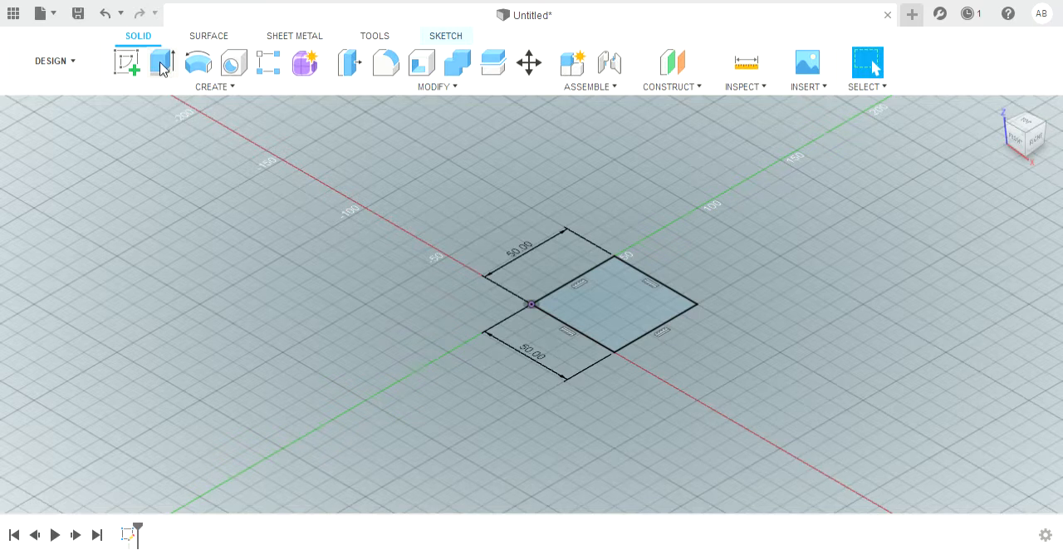
pyautogui.click(161, 67)
pyautogui.moveTo(624, 301)
pyautogui.mouseDown()
pyautogui.moveTo(617, 137)
pyautogui.moveTo(614, 432)
pyautogui.mouseUp()
pyautogui.moveTo(633, 318); pyautogui.dragTo(669, 208)
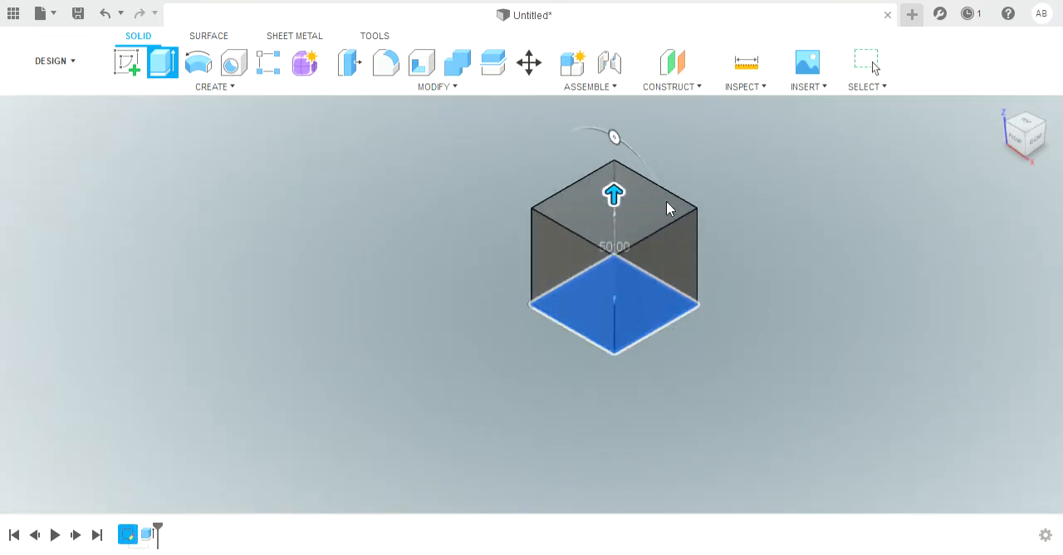
pyautogui.press('Return')
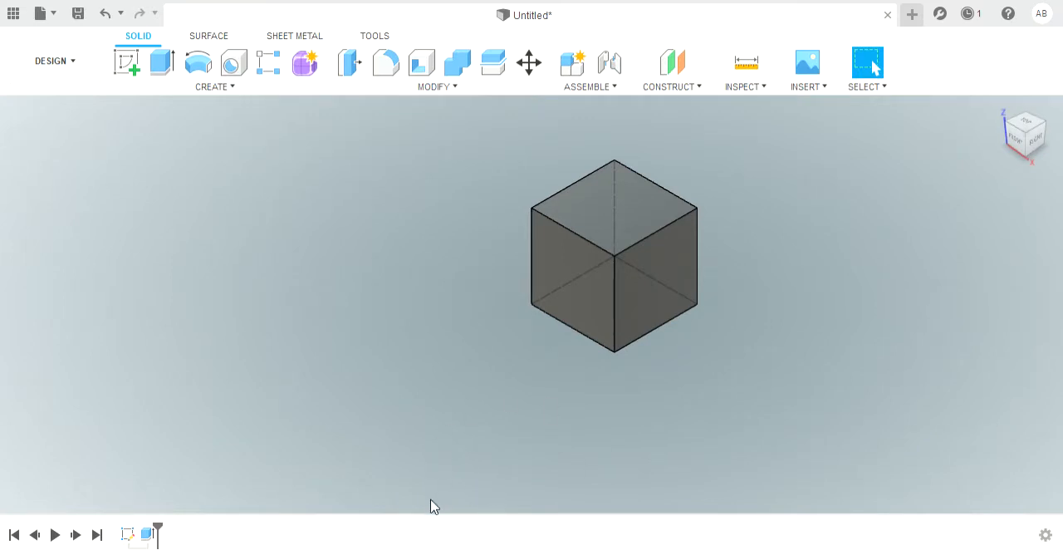
# Step: Start a new sketch on the cube's top face
pyautogui.keyDown('shift'); pyautogui.moveTo(466, 448); pyautogui.dragTo(426, 382, button='middle'); pyautogui.keyUp('shift')
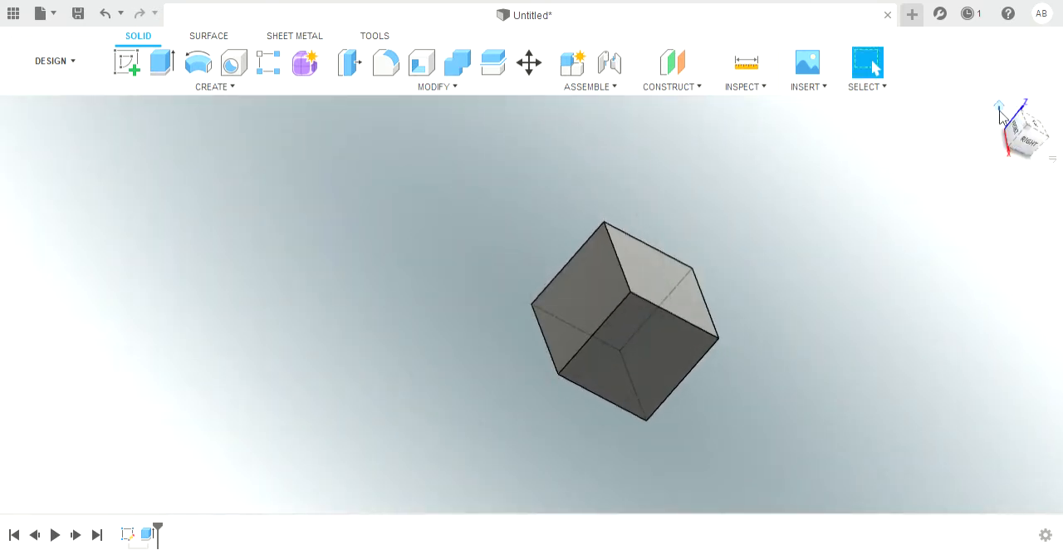
pyautogui.click(998, 108)
pyautogui.scroll(-2, 598, 411)
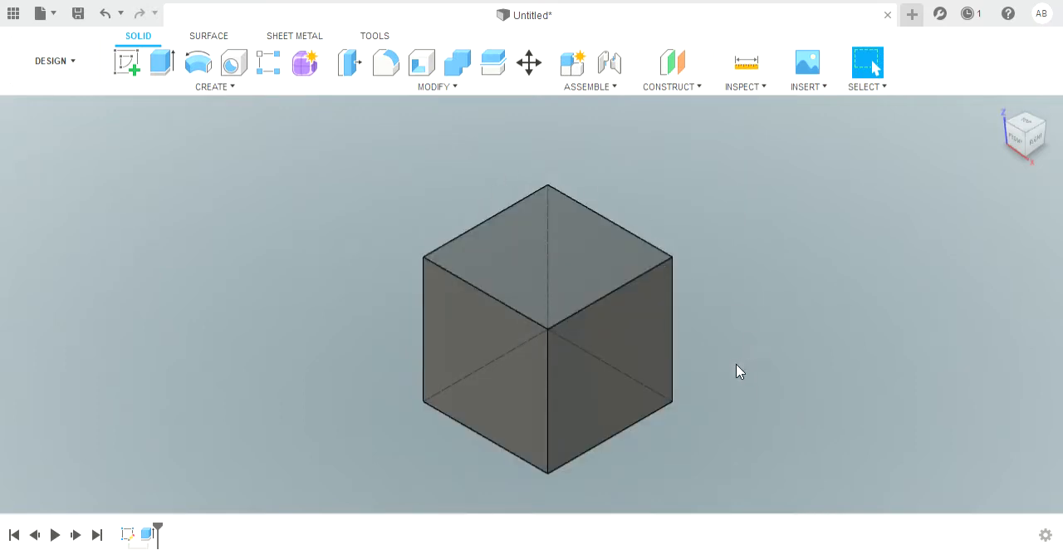
pyautogui.click(560, 253)
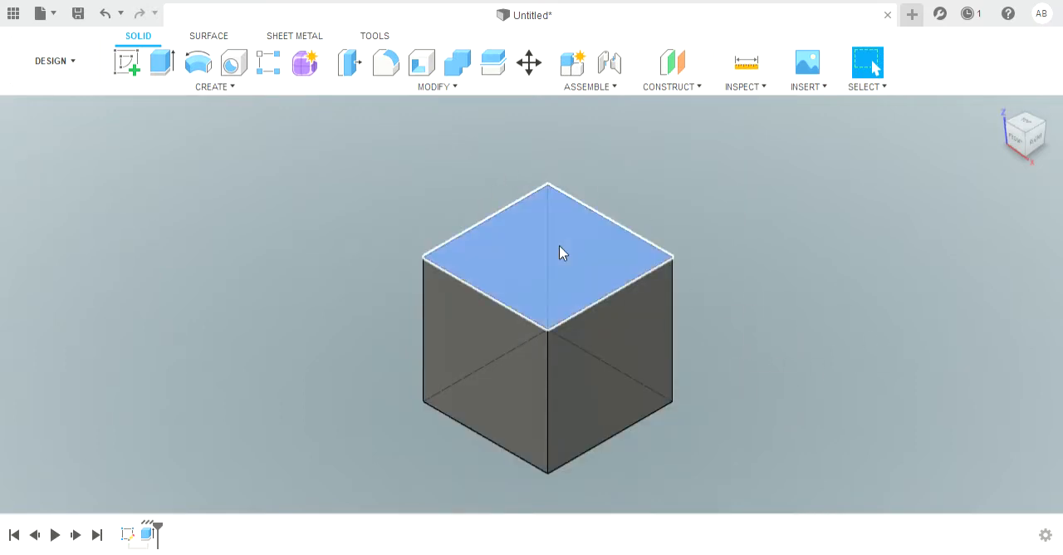
pyautogui.click(128, 68)
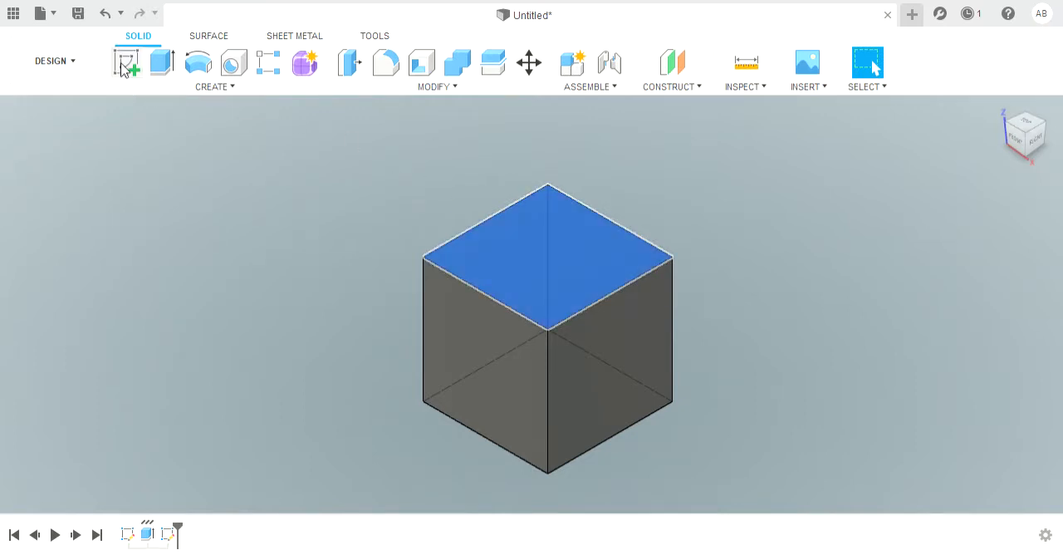
pyautogui.scroll(-5, 604, 350)
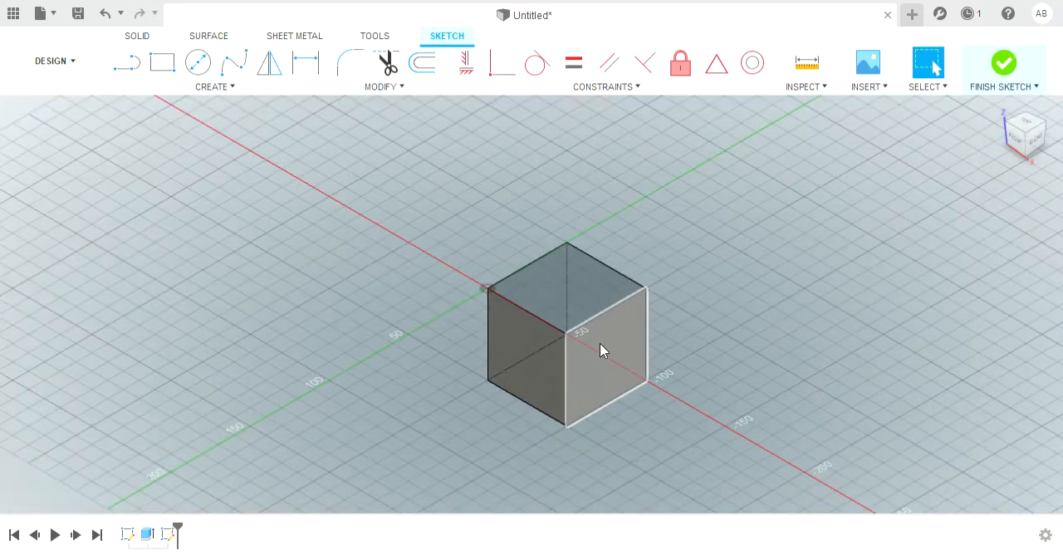
pyautogui.keyDown('shift'); pyautogui.moveTo(607, 430); pyautogui.dragTo(608, 458, button='middle'); pyautogui.keyUp('shift')
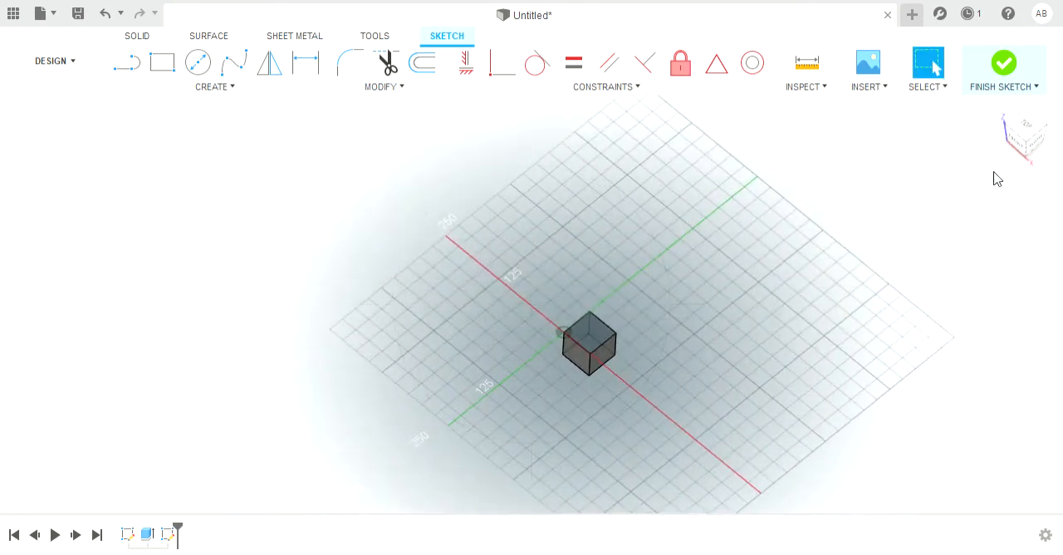
pyautogui.click(996, 118)
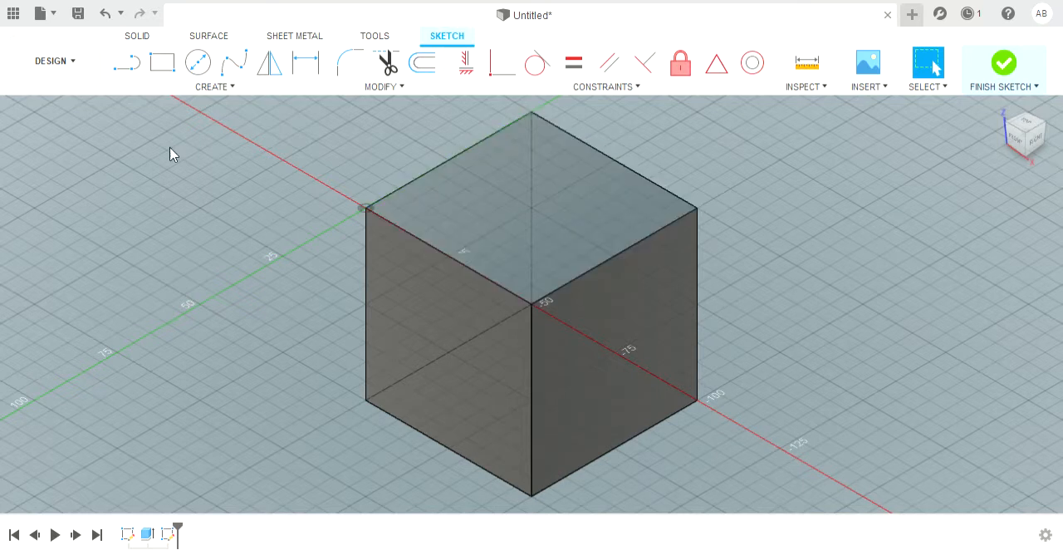
# Step: Draw two diagonal lines between the opposite corners of the cube's top face
pyautogui.click(124, 64)
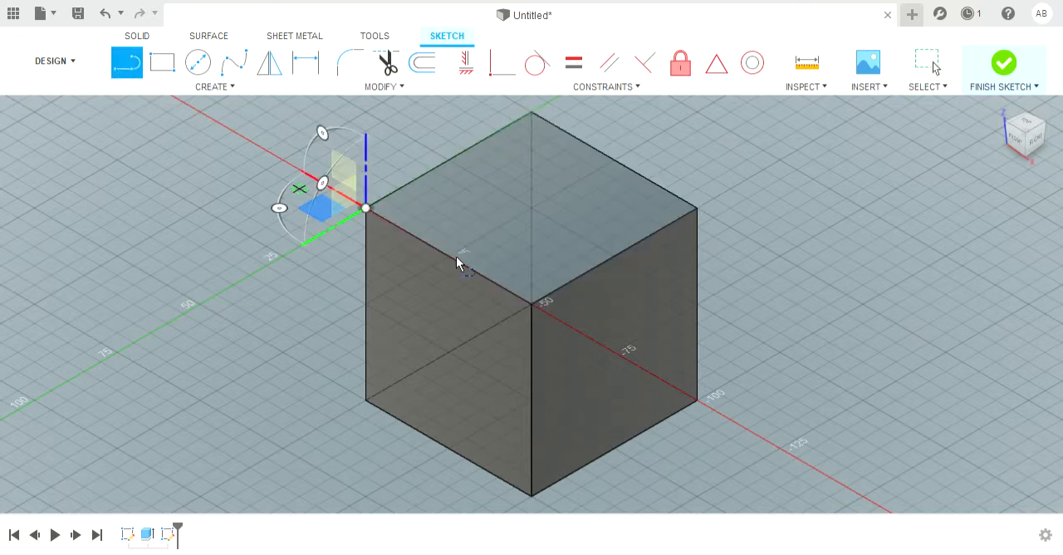
pyautogui.click(365, 207)
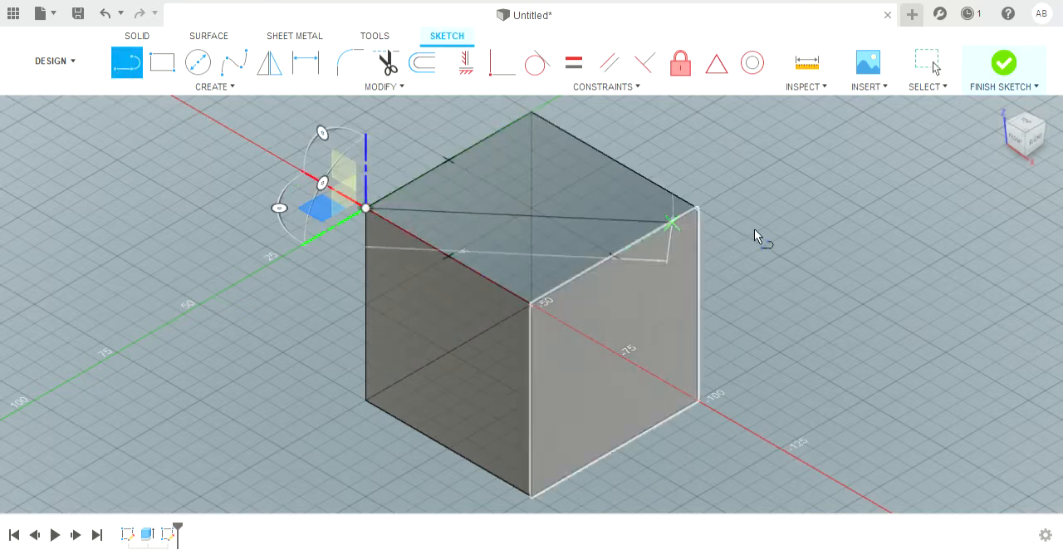
pyautogui.click(696, 209)
pyautogui.click(531, 303)
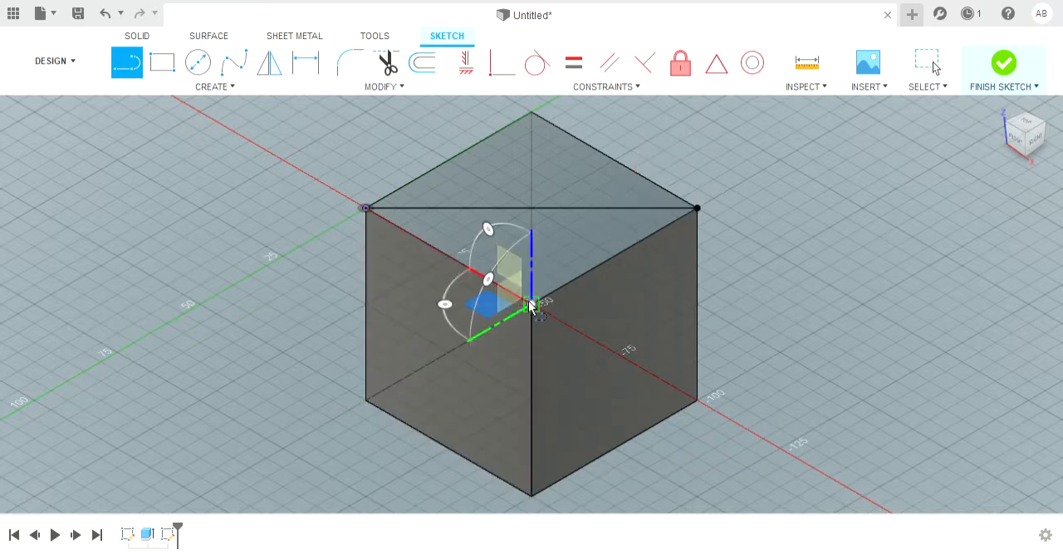
pyautogui.click(532, 111)
pyautogui.press('Escape')
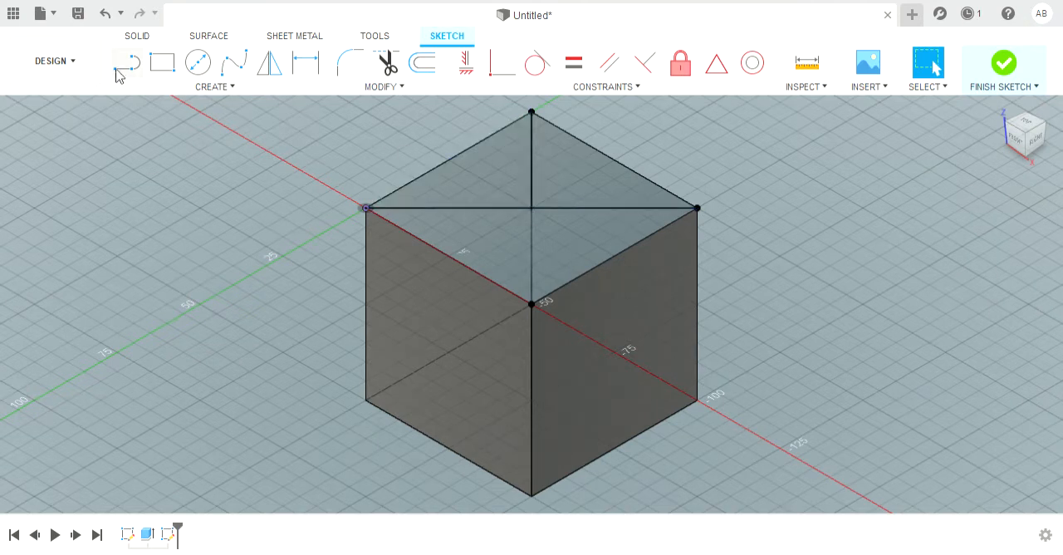
# Step: Sketch a 30 mm diameter circle centred on the crossing of the two diagonals and remove the diagonals
pyautogui.click(198, 62)
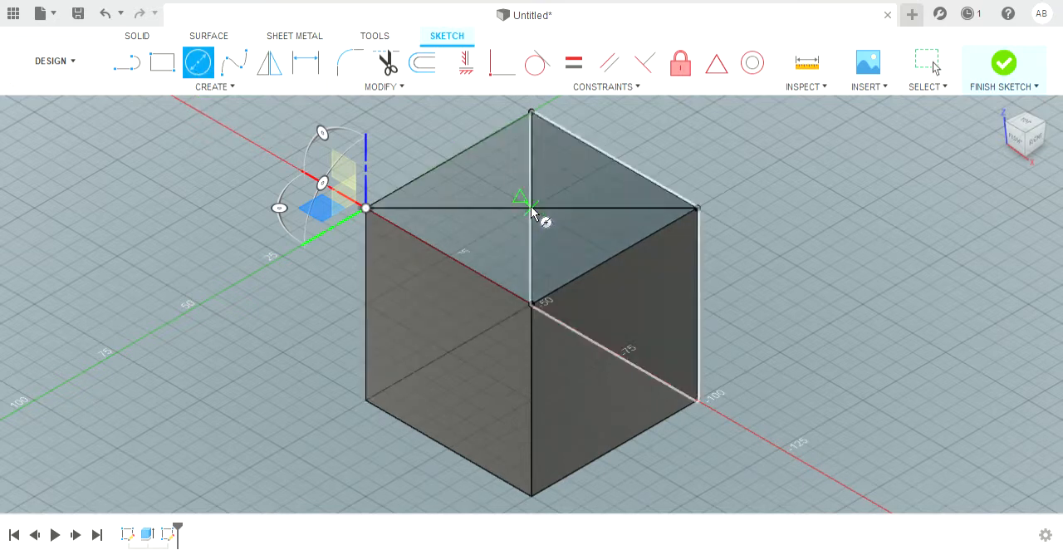
pyautogui.click(531, 209)
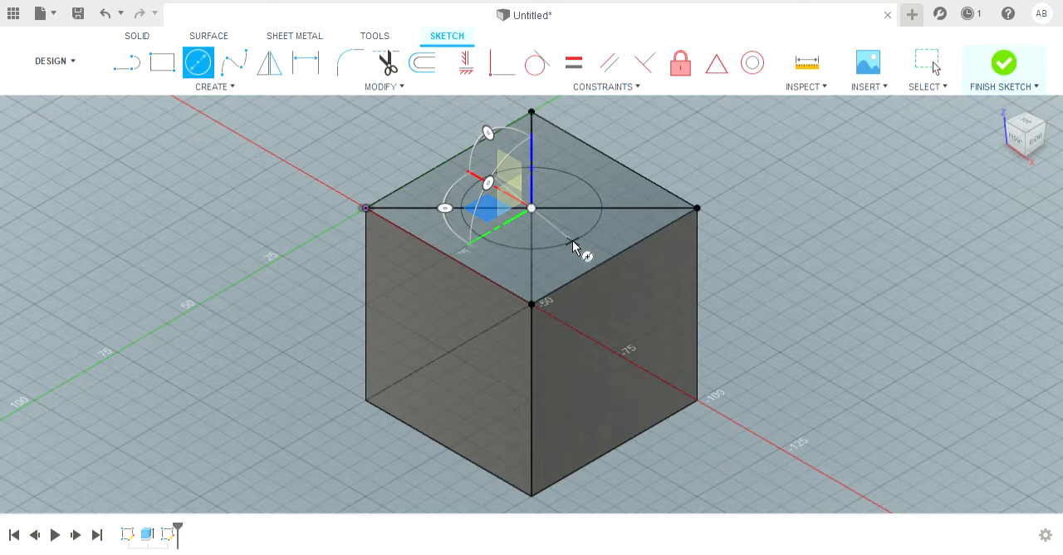
pyautogui.click(572, 240)
pyautogui.press('Escape')
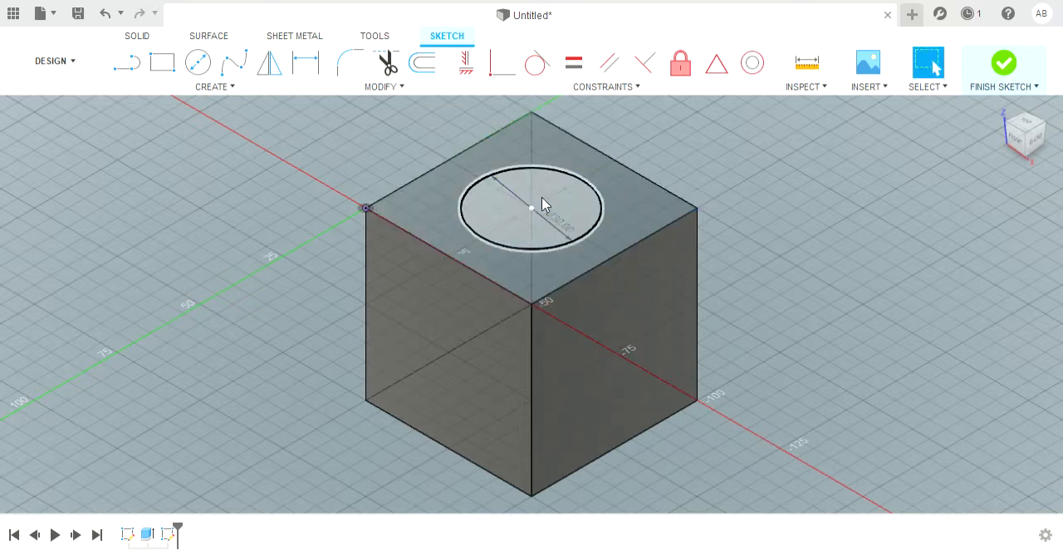
# Step: Extrude the circular profile 30 mm upward from the cube's top face
pyautogui.click(599, 209)
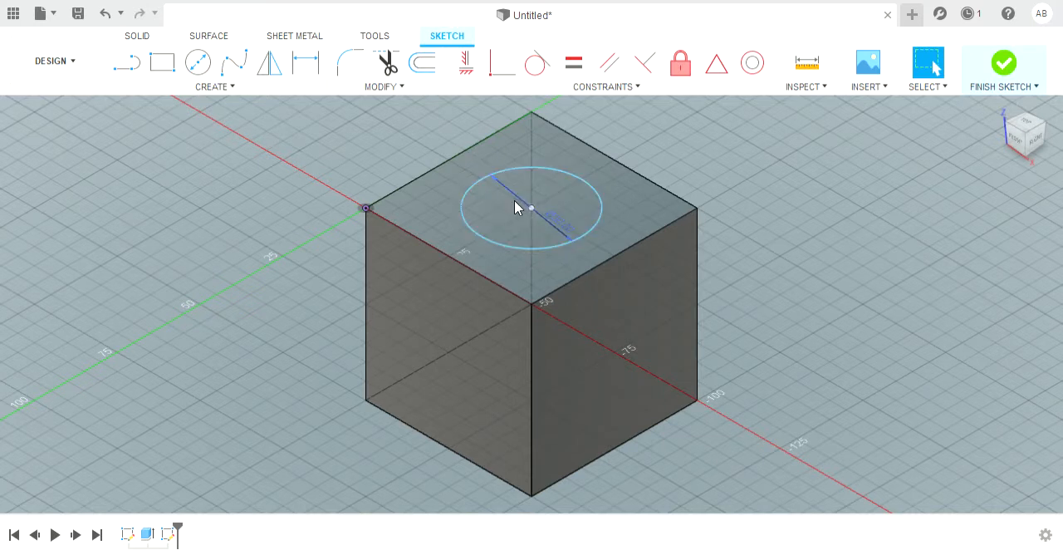
pyautogui.click(512, 218)
pyautogui.click(512, 219)
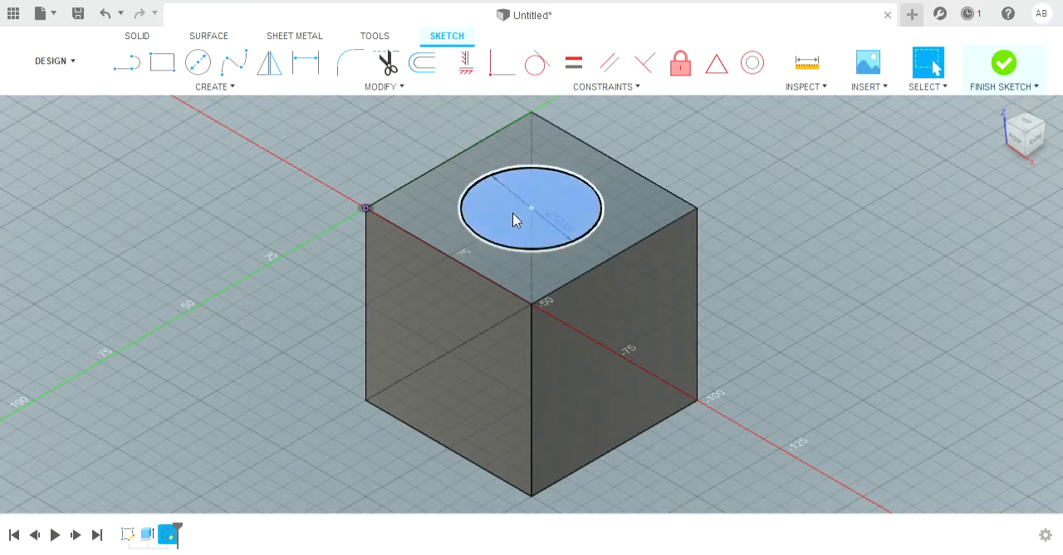
pyautogui.click(138, 37)
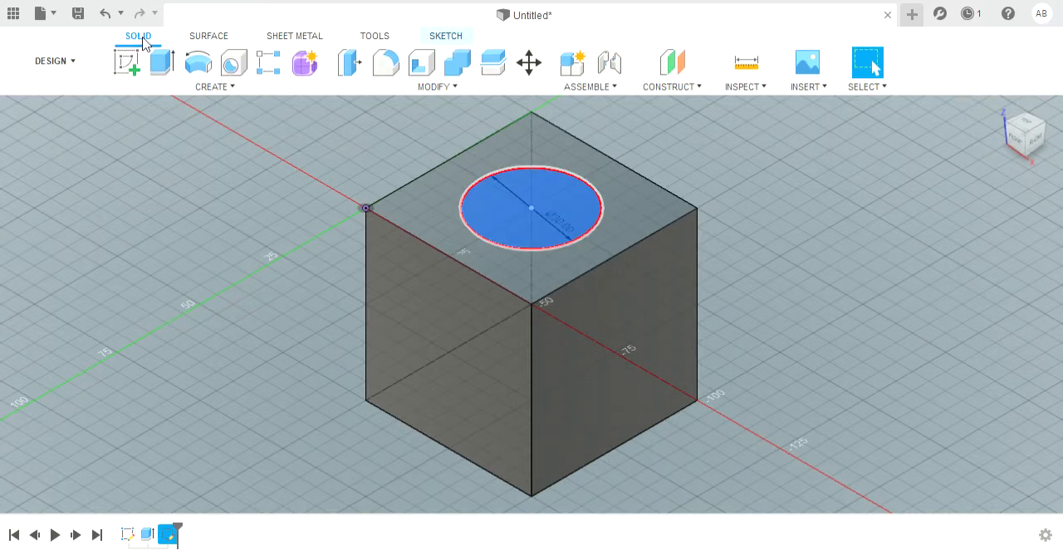
pyautogui.click(161, 63)
pyautogui.scroll(-3, 480, 206)
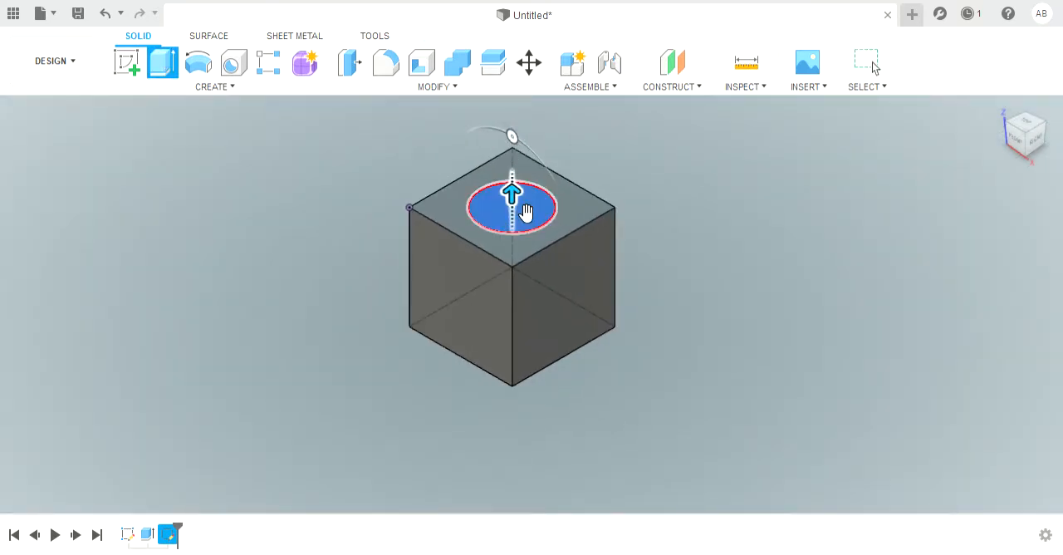
pyautogui.write('30')
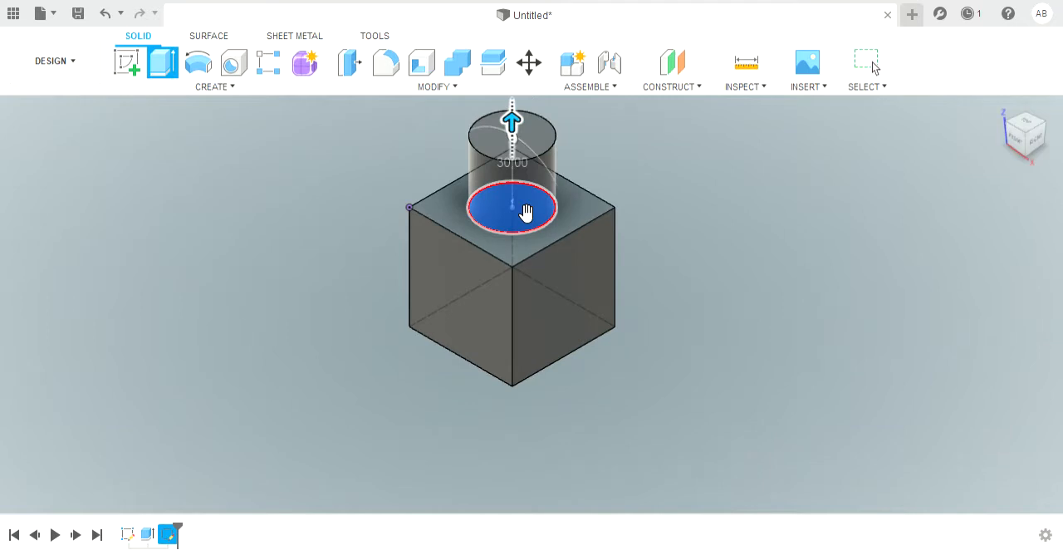
pyautogui.press('Return')
pyautogui.scroll(-3, 544, 278)
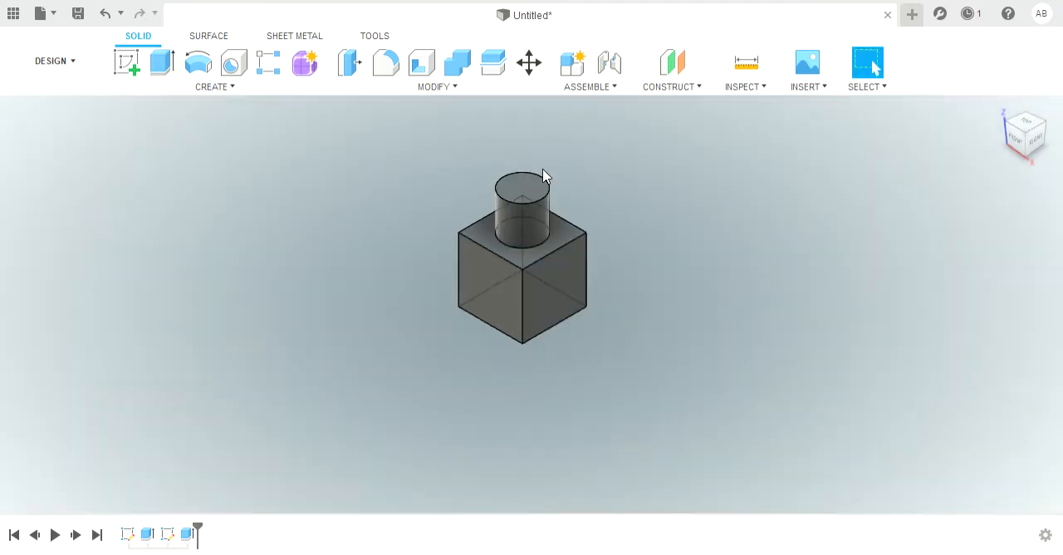
pyautogui.keyDown('shift'); pyautogui.moveTo(429, 479); pyautogui.dragTo(484, 367, button='middle'); pyautogui.keyUp('shift')
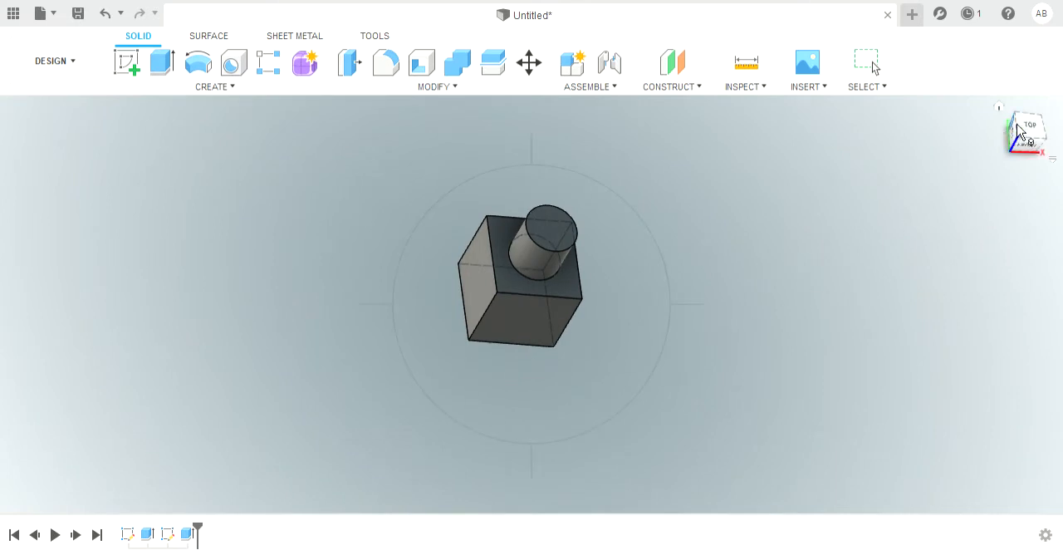
pyautogui.press('Escape')
pyautogui.click(1000, 107)
pyautogui.scroll(-1, 682, 386)
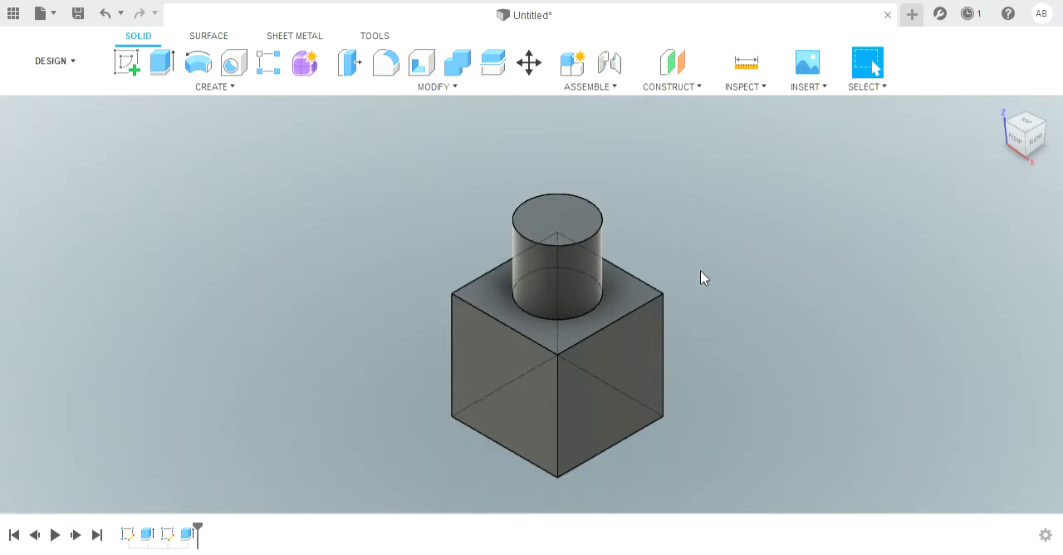
# Step: Sketch a 15 mm diameter circle on the cylinder's top face, centred on the cylinder
pyautogui.click(552, 216)
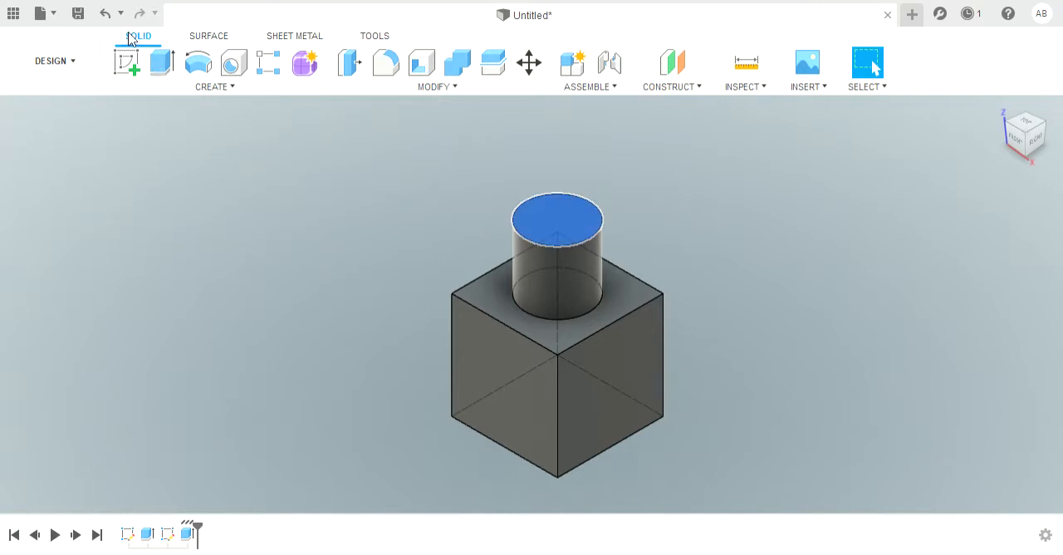
pyautogui.click(122, 66)
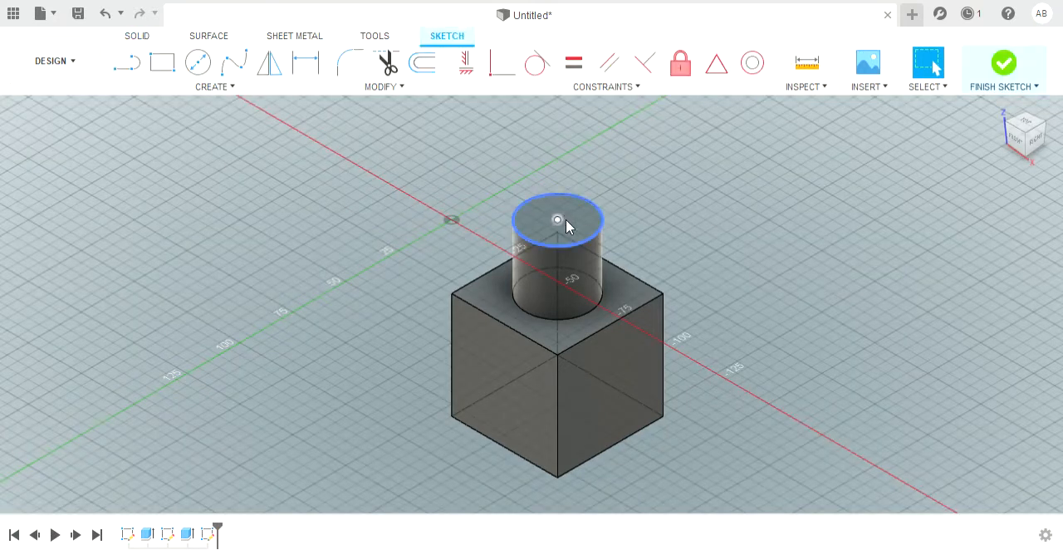
pyautogui.click(198, 63)
pyautogui.scroll(3, 567, 230)
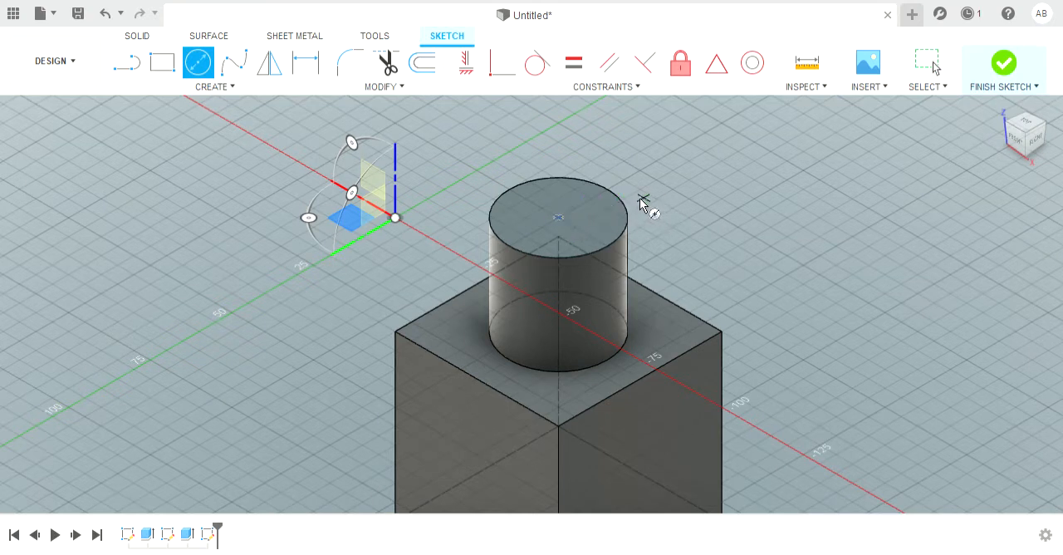
pyautogui.click(558, 219)
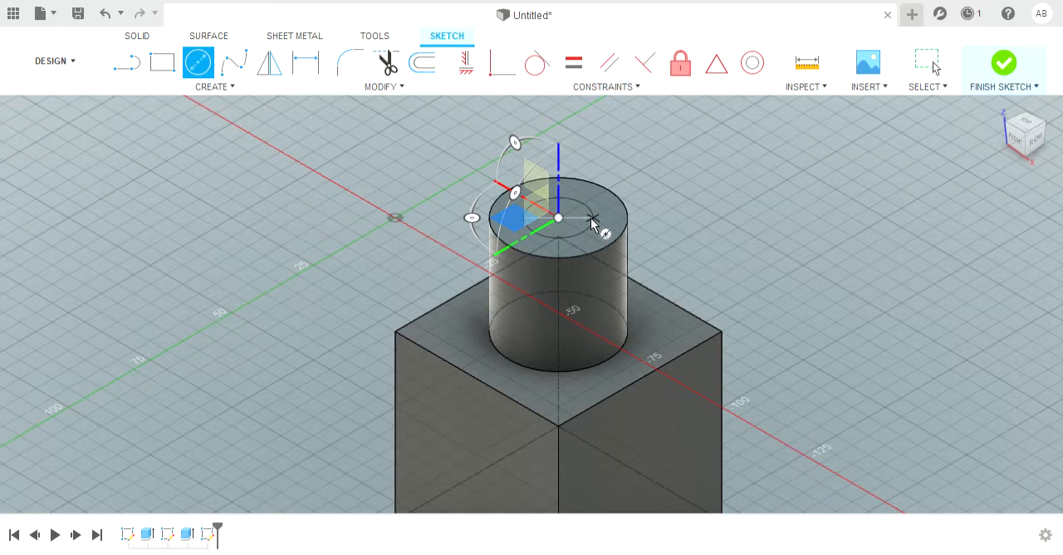
pyautogui.press('Return')
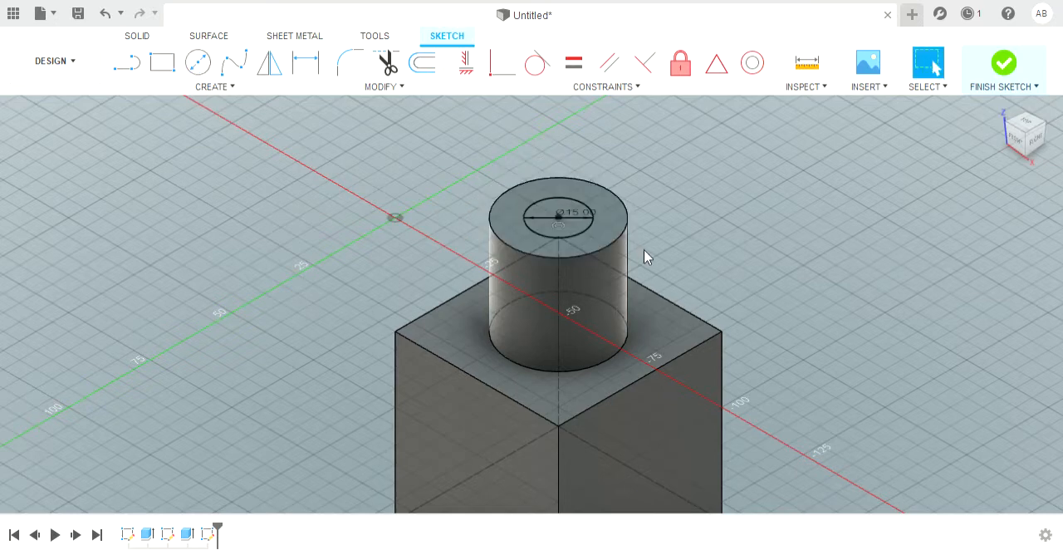
# Step: Extrude the 15 mm circle 90 mm downward as a cut through the cylinder and the cube
pyautogui.scroll(-3, 643, 249)
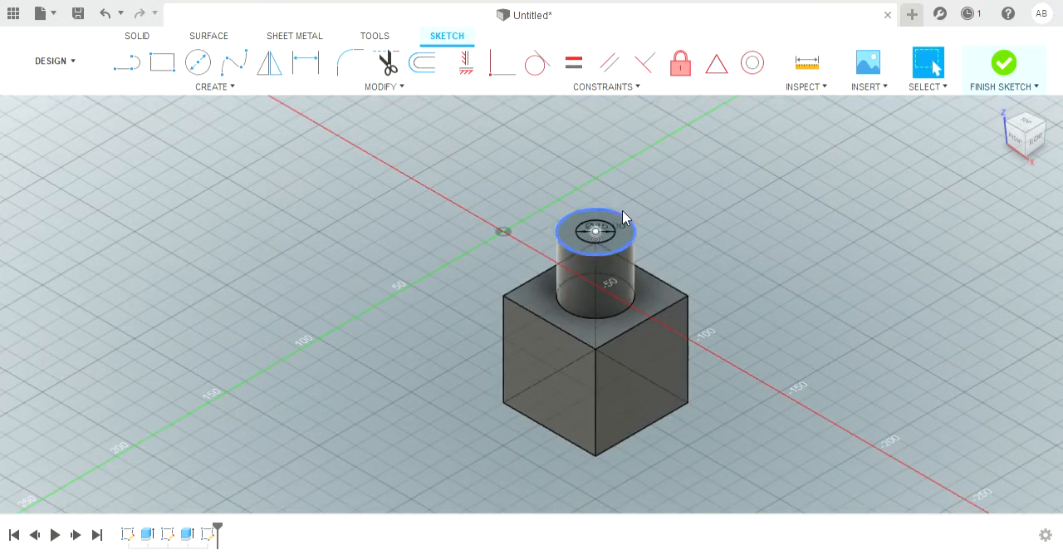
pyautogui.scroll(3, 622, 210)
pyautogui.scroll(2, 587, 259)
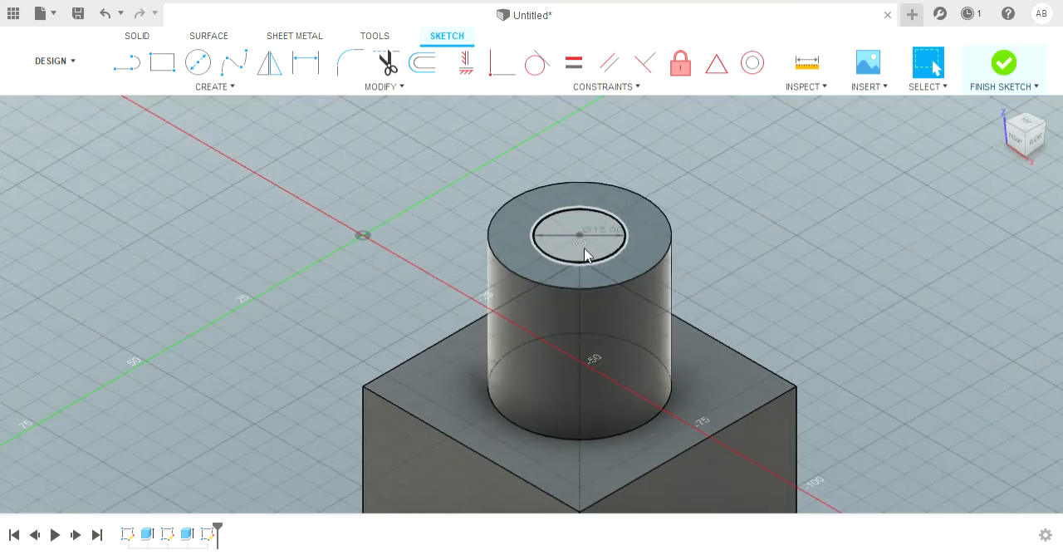
pyautogui.click(585, 253)
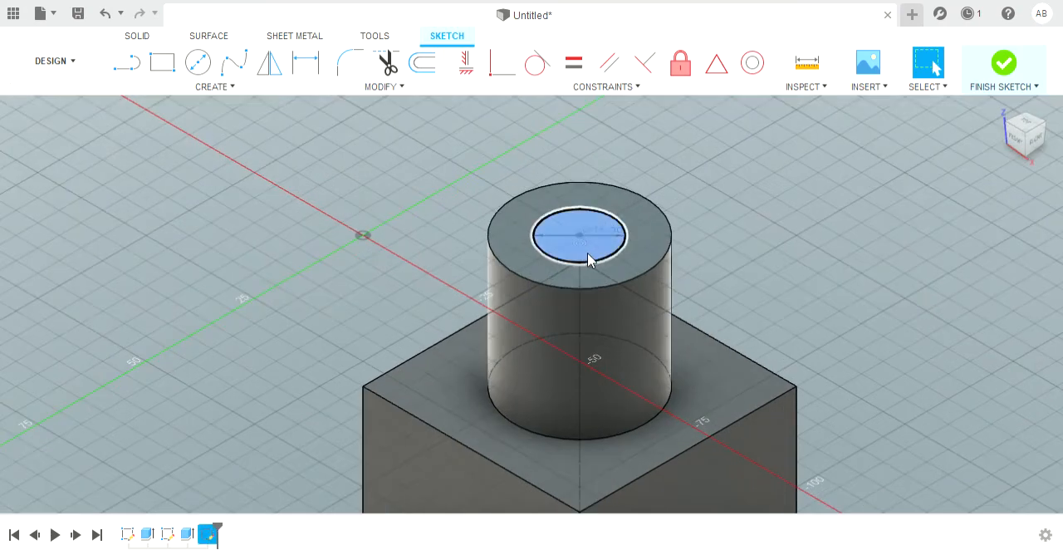
pyautogui.scroll(-5, 587, 252)
pyautogui.click(137, 38)
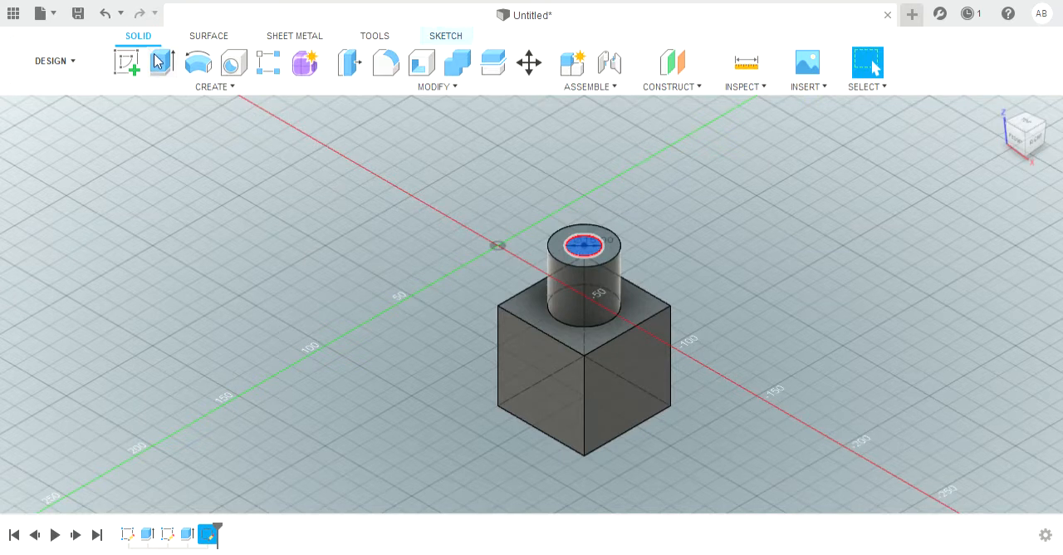
pyautogui.click(162, 62)
pyautogui.moveTo(593, 236); pyautogui.dragTo(614, 423)
pyautogui.keyDown('shift'); pyautogui.moveTo(438, 501); pyautogui.dragTo(463, 502, button='middle'); pyautogui.keyUp('shift')
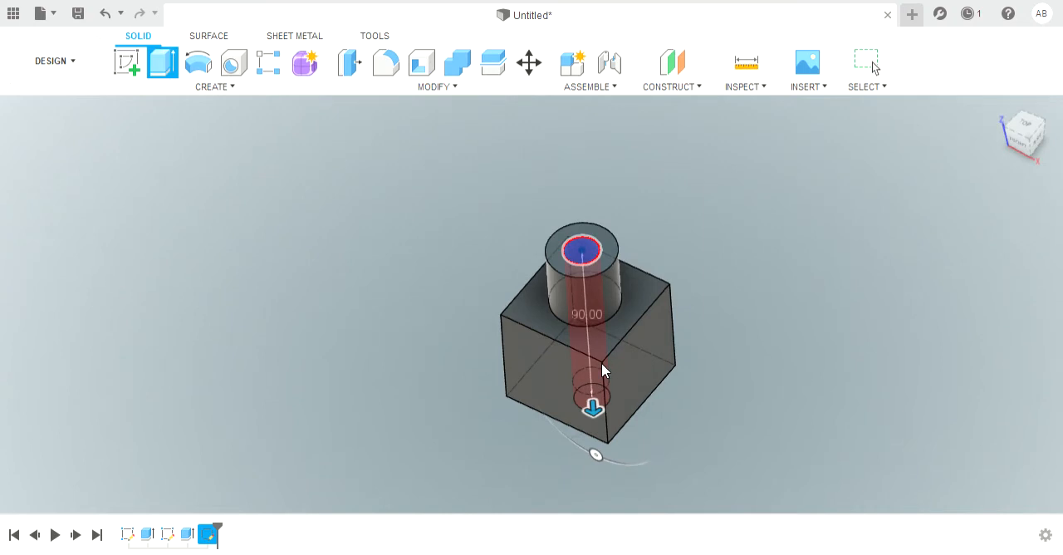
pyautogui.press('Return')
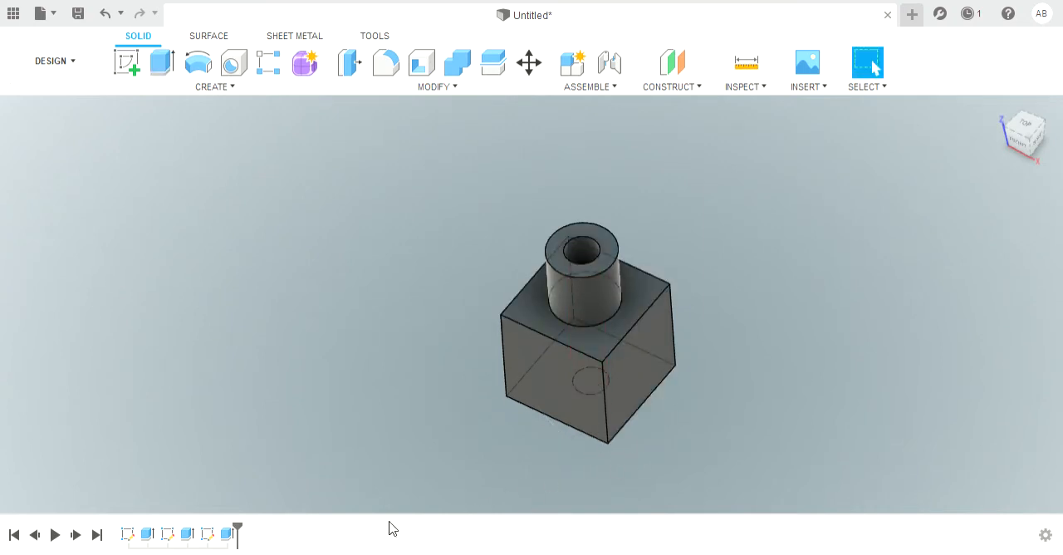
# Step: Start a new sketch on the cube's left side face
pyautogui.keyDown('shift'); pyautogui.moveTo(557, 383); pyautogui.dragTo(699, 258, button='middle'); pyautogui.keyUp('shift')
pyautogui.keyDown('shift'); pyautogui.moveTo(573, 406); pyautogui.dragTo(544, 434, button='middle'); pyautogui.keyUp('shift')
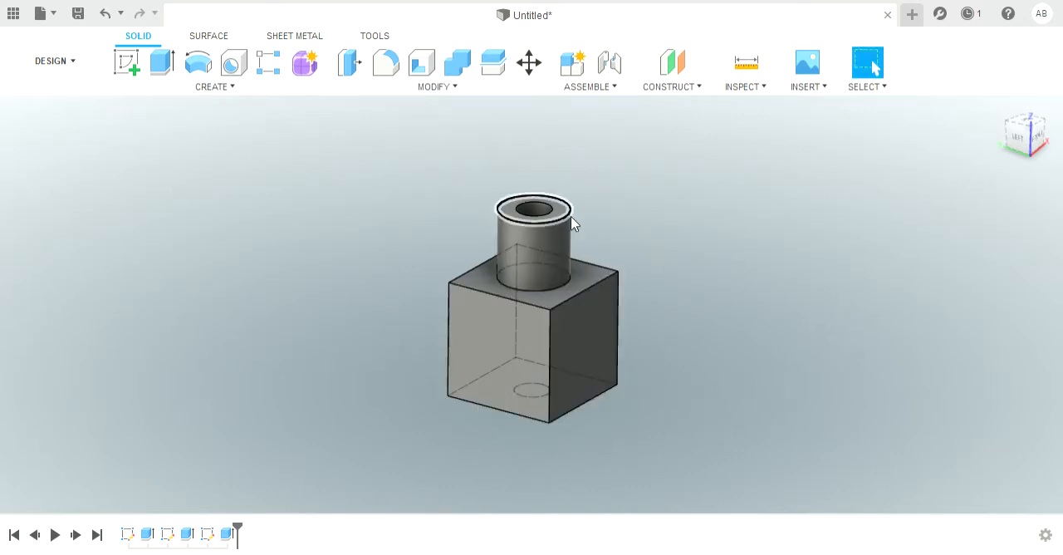
pyautogui.click(494, 336)
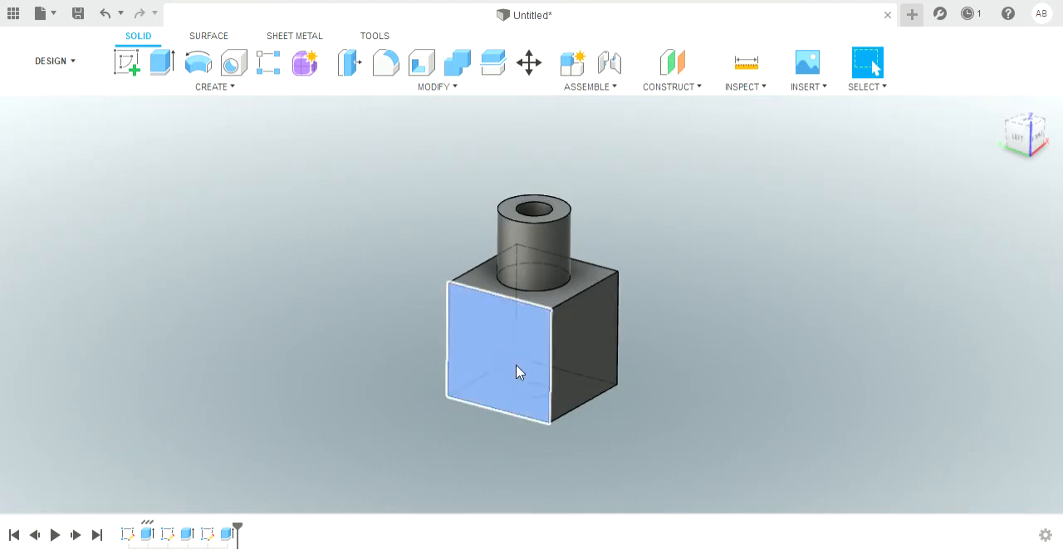
pyautogui.click(131, 62)
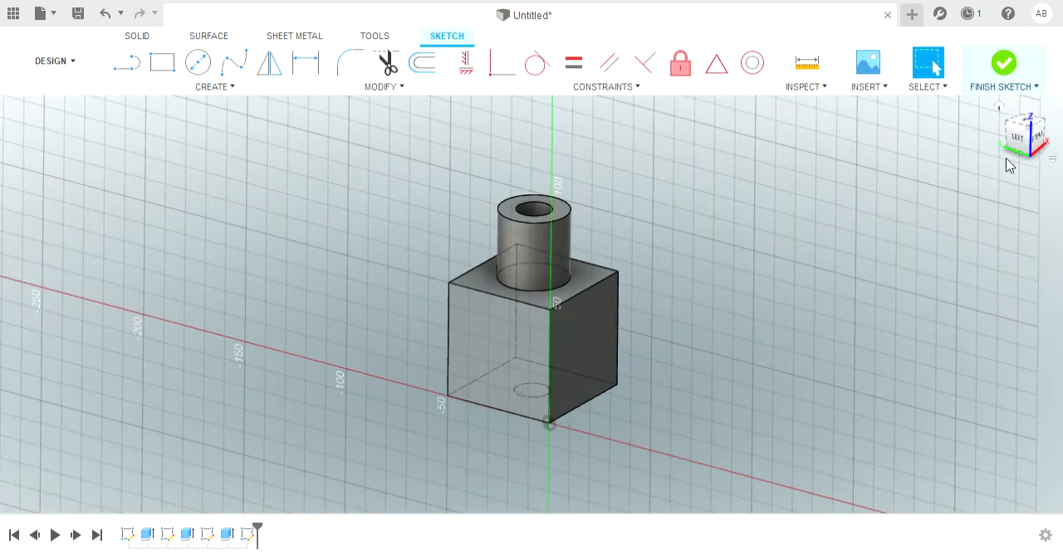
pyautogui.click(1028, 142)
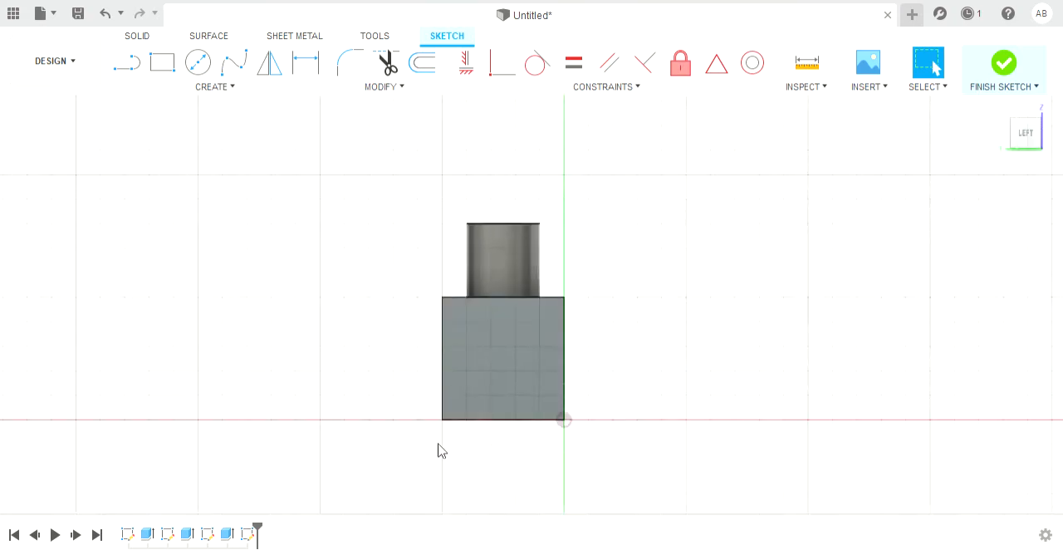
# Step: Draw a vertical line between the midpoints of the face's upper and lower edges and make it a construction line
pyautogui.click(126, 63)
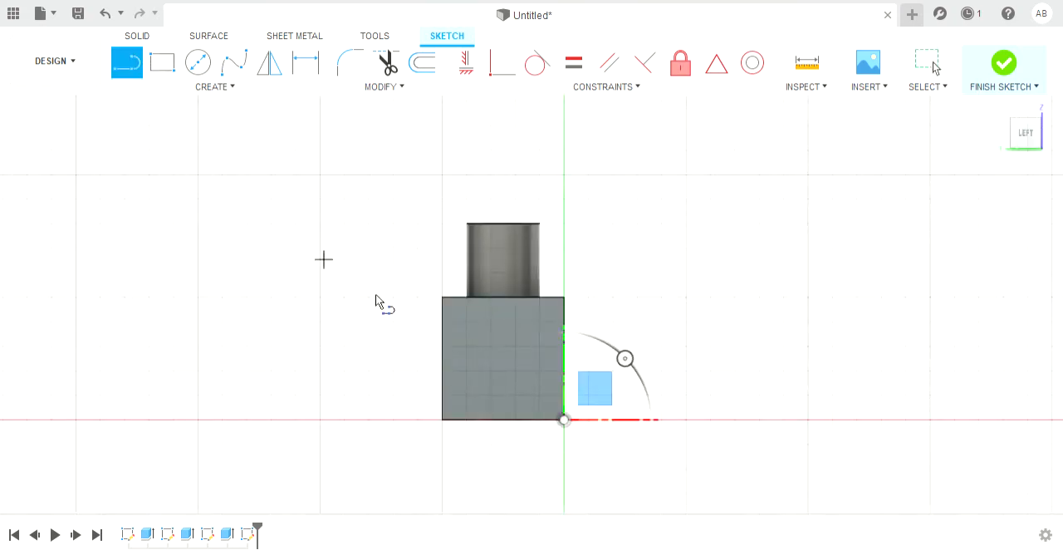
pyautogui.scroll(3, 585, 374)
pyautogui.scroll(2, 461, 332)
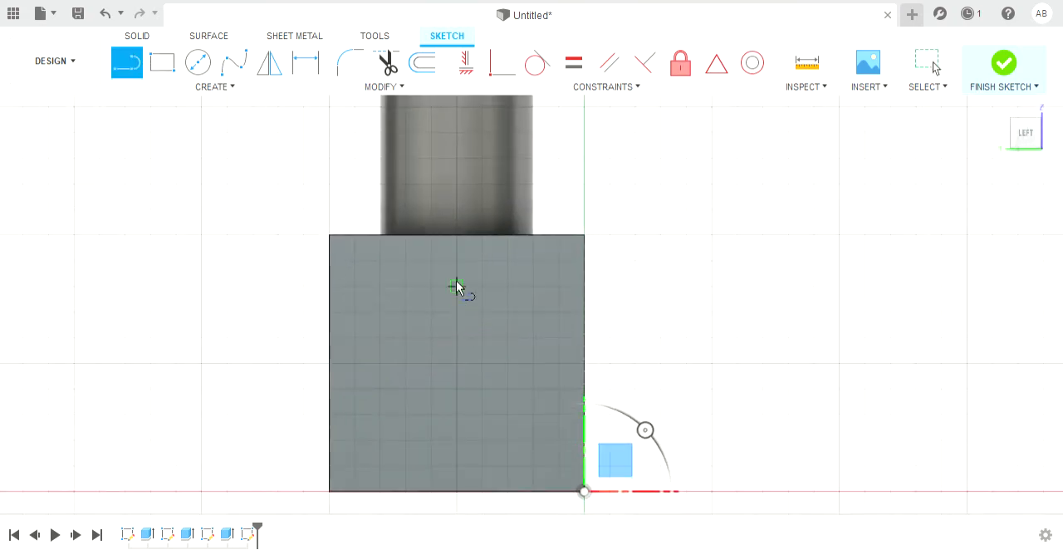
pyautogui.click(462, 236)
pyautogui.scroll(-3, 462, 422)
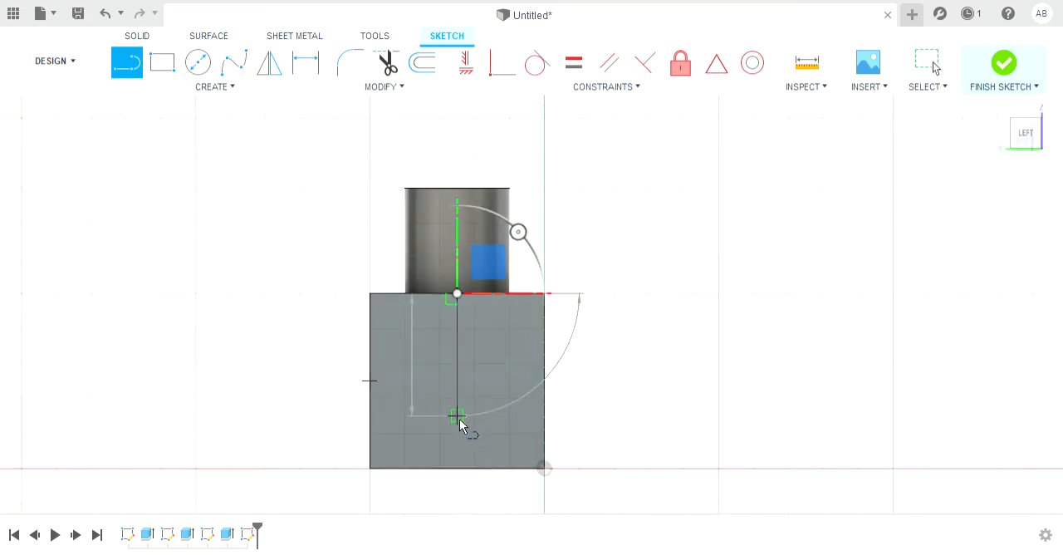
pyautogui.scroll(4, 465, 474)
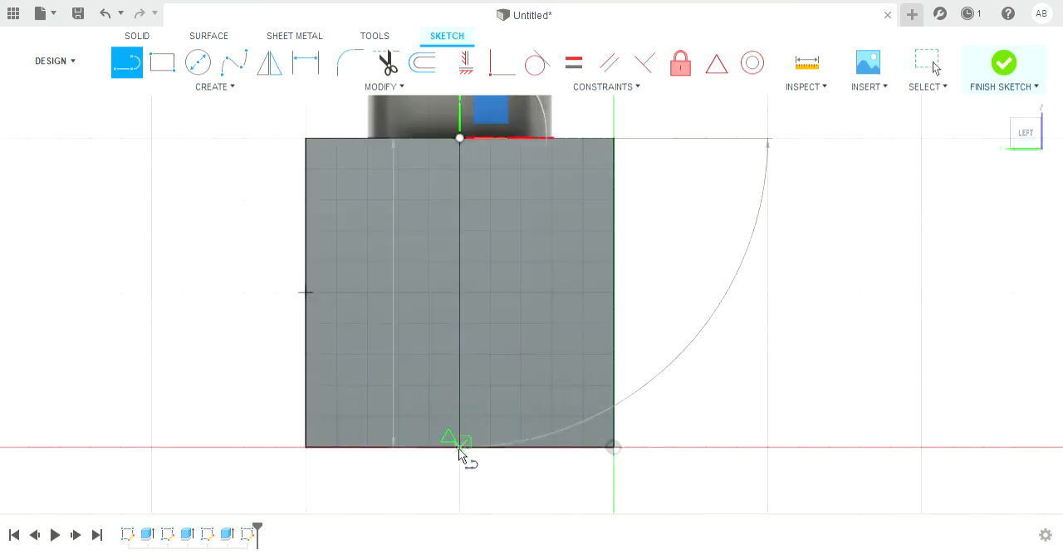
pyautogui.click(459, 451)
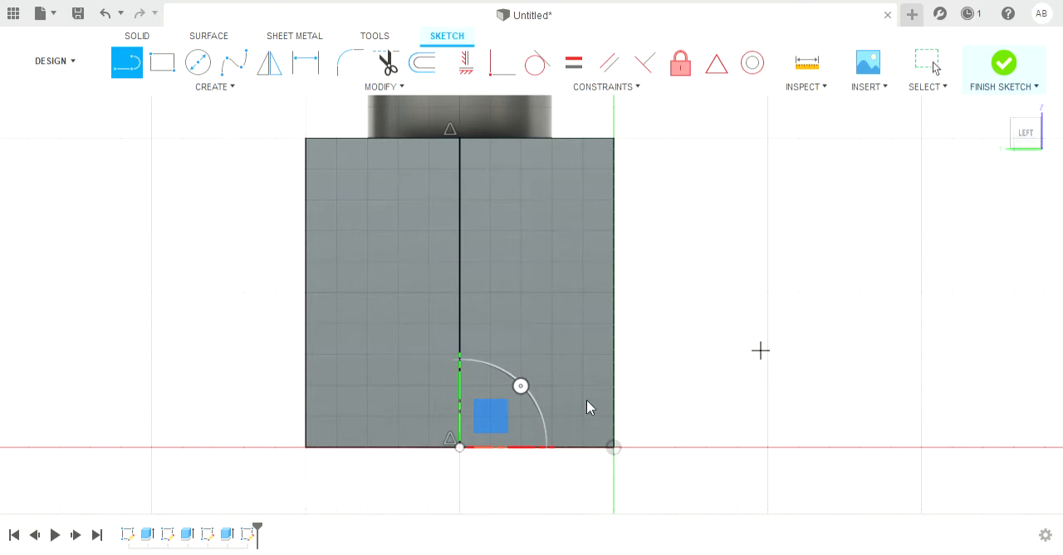
pyautogui.press('Escape')
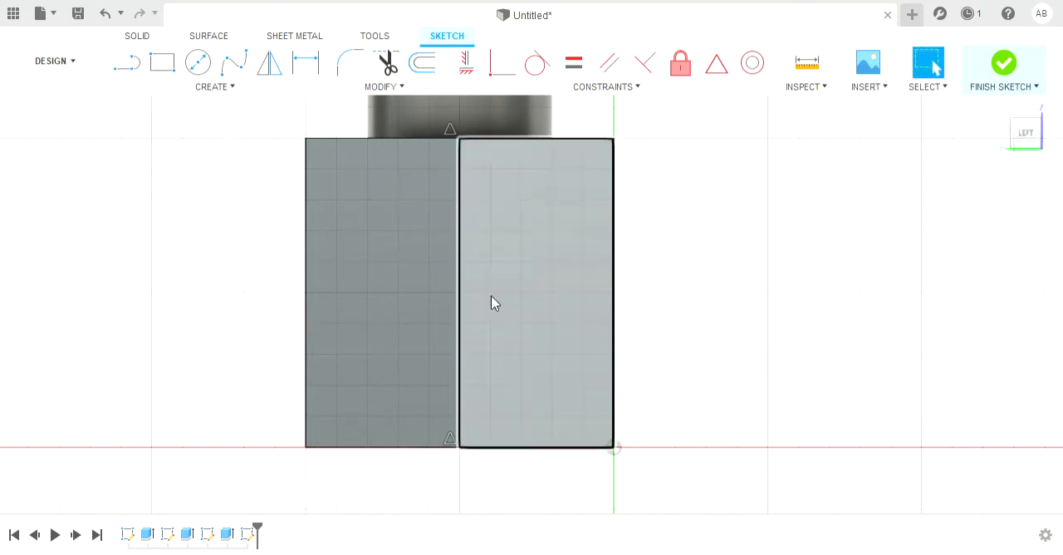
pyautogui.click(463, 332)
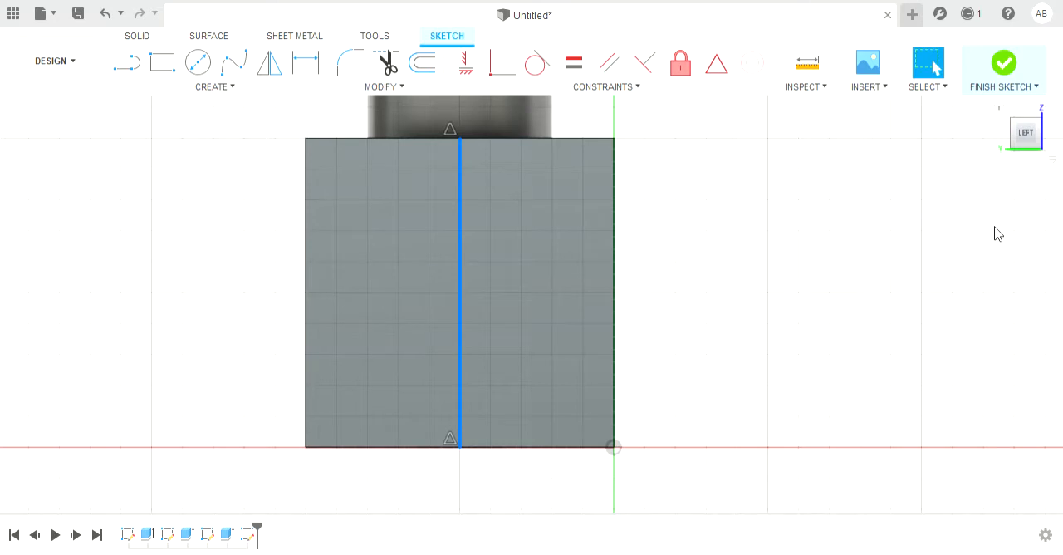
pyautogui.press('x')
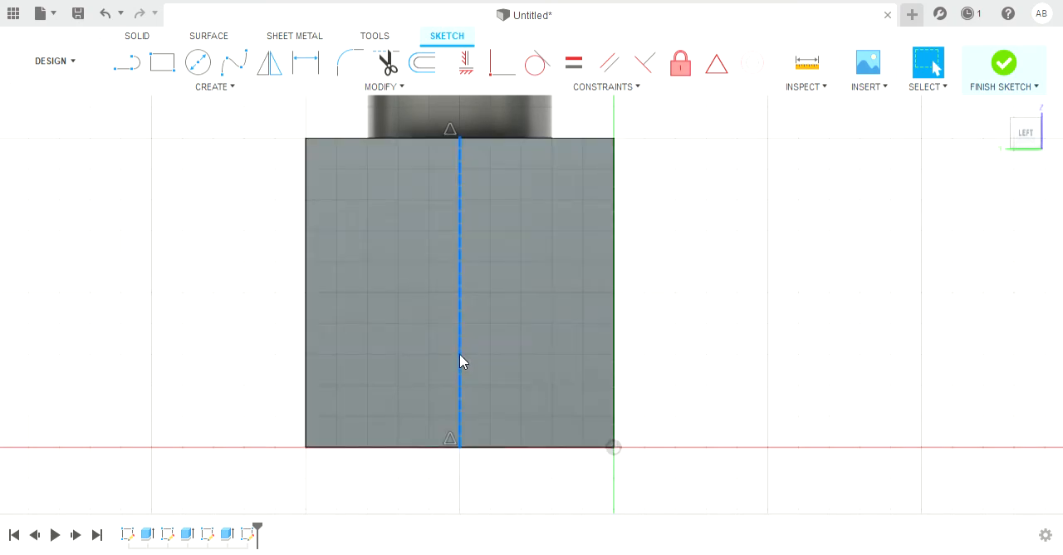
# Step: Draw a line from the face's lower right corner two grid squares inward along the base, continuing with a slanted line to the upper right corner
pyautogui.click(121, 74)
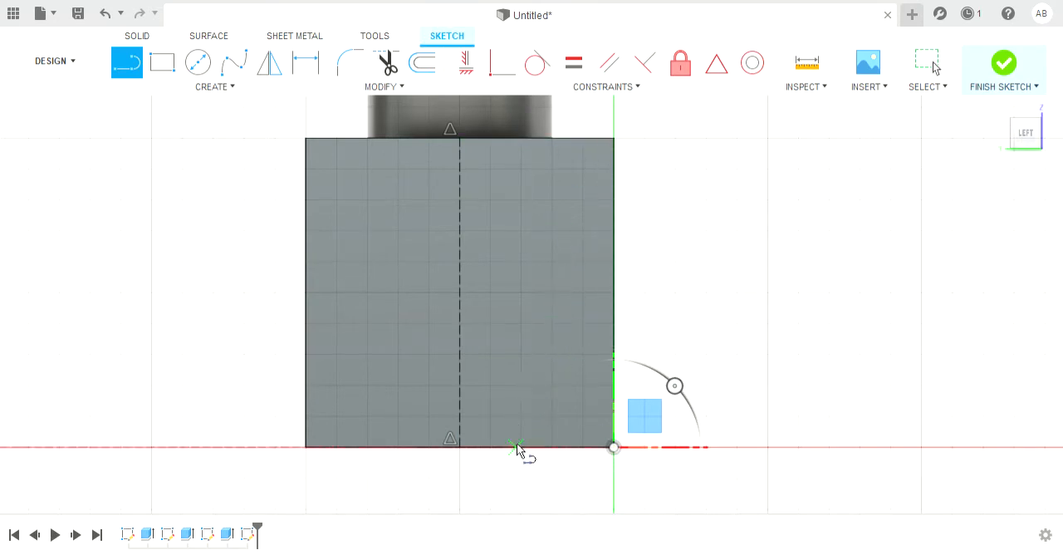
pyautogui.click(614, 447)
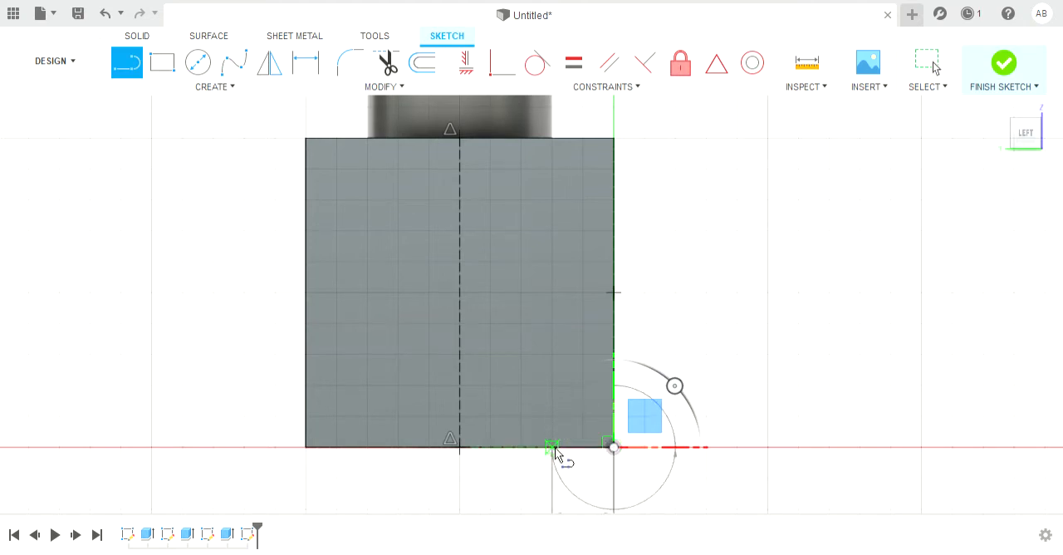
pyautogui.click(552, 447)
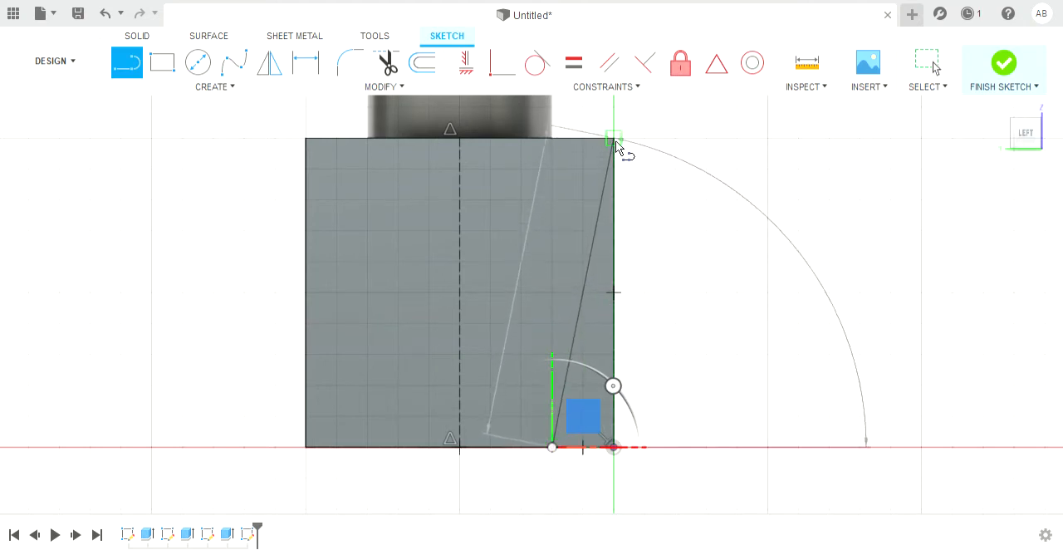
pyautogui.click(614, 140)
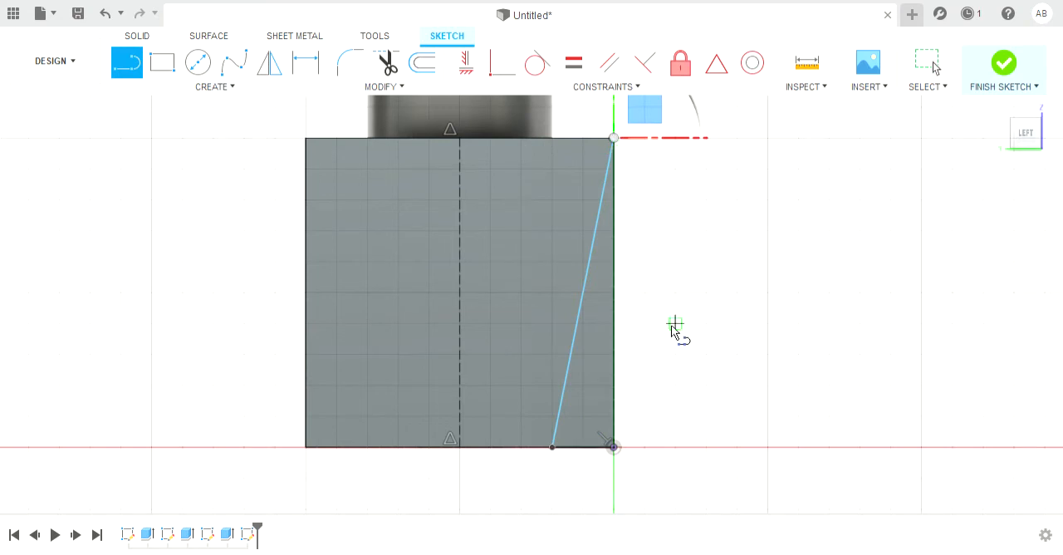
pyautogui.press('Escape')
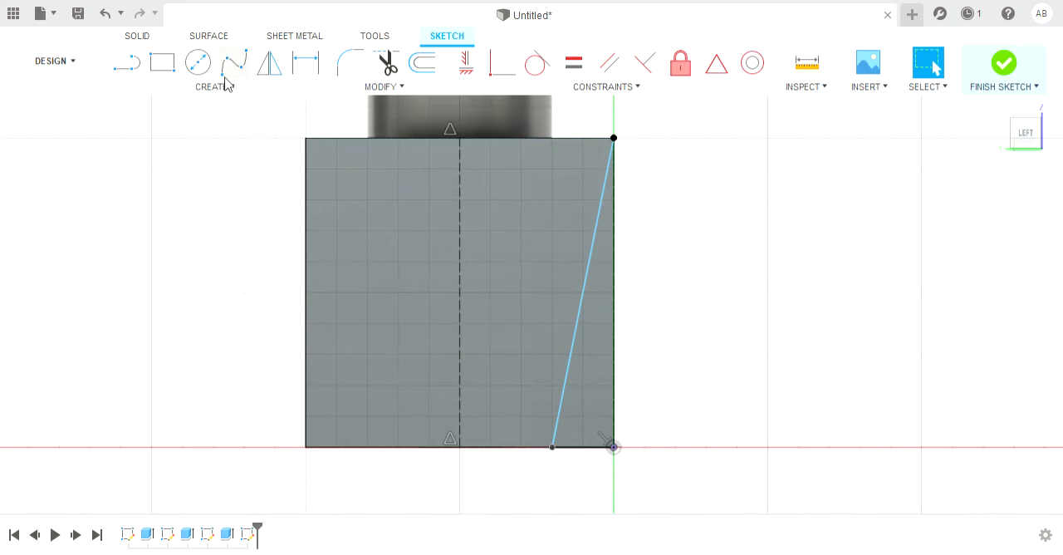
# Step: Mirror the slanted line about the vertical construction line to create its symmetrical counterpart on the face's opposite side
pyautogui.click(274, 65)
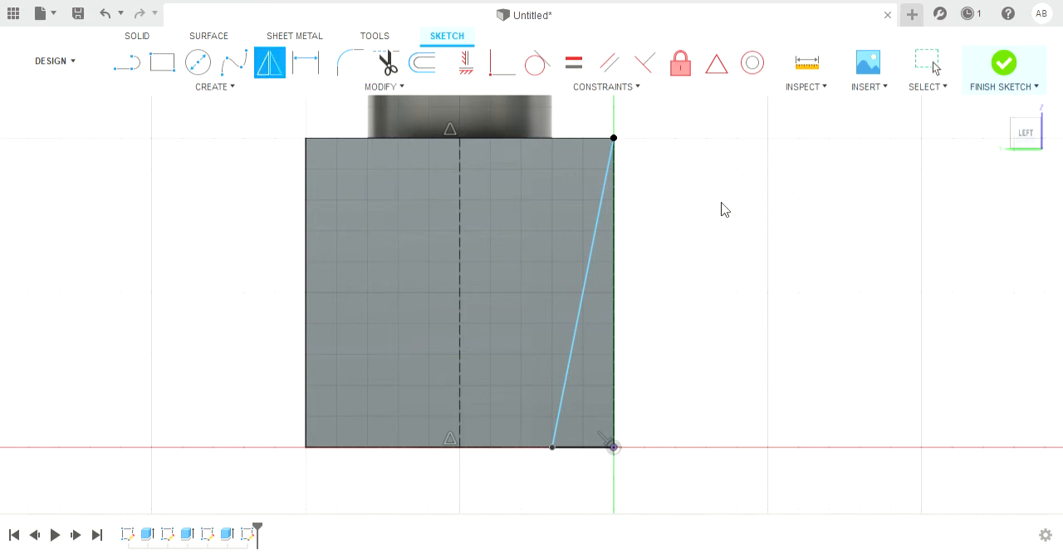
pyautogui.click(592, 255)
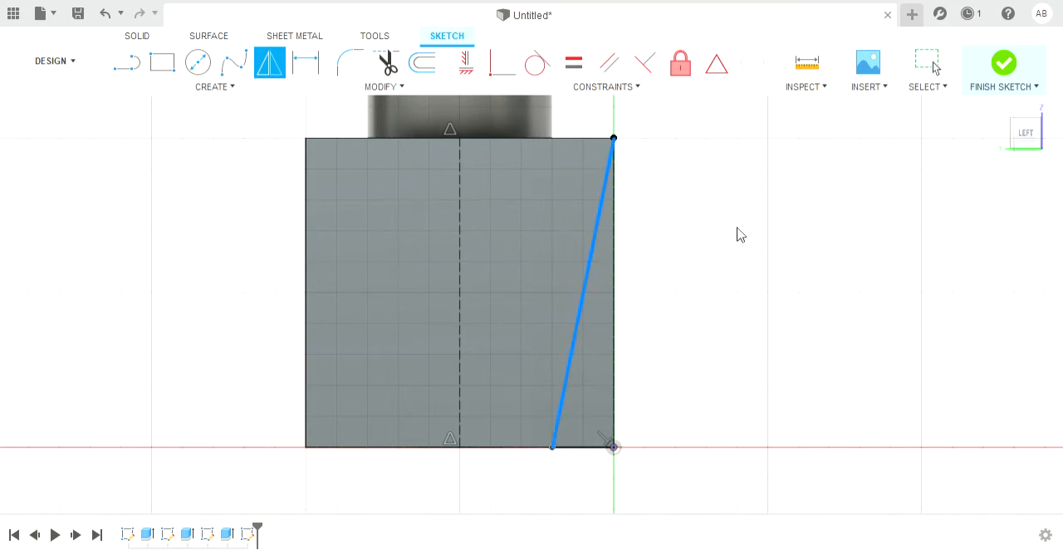
pyautogui.click(460, 246)
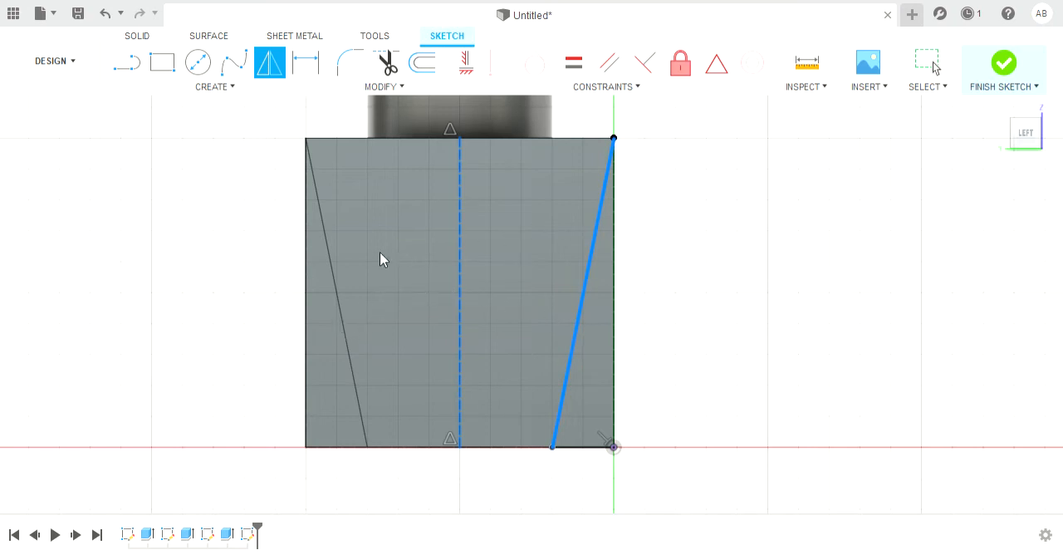
pyautogui.click(781, 232)
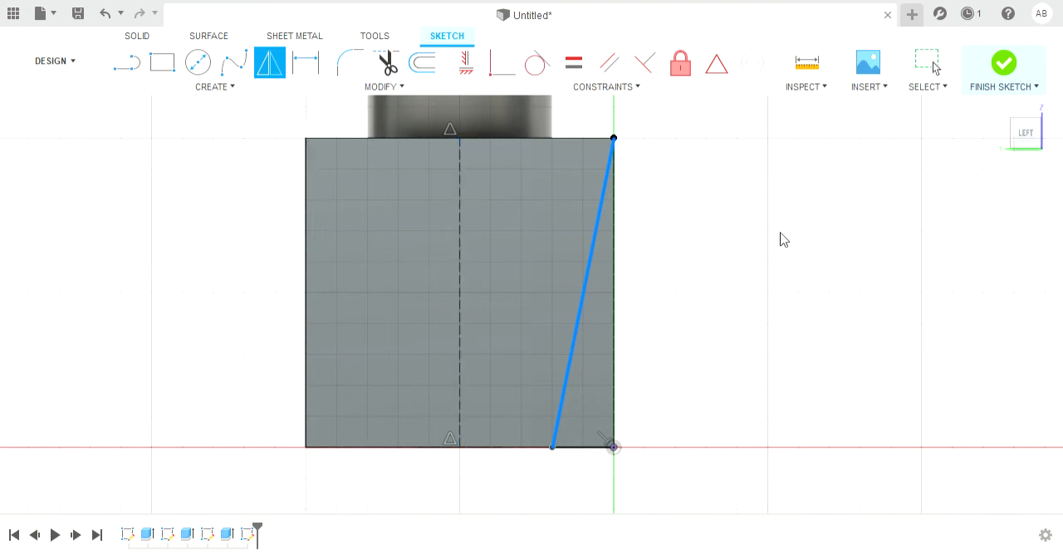
pyautogui.click(459, 246)
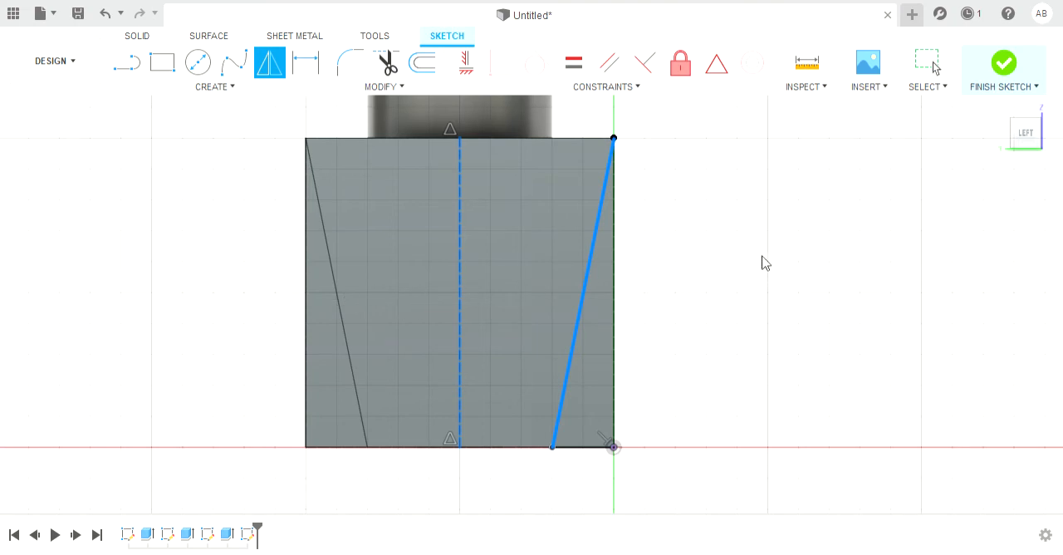
pyautogui.press('Return')
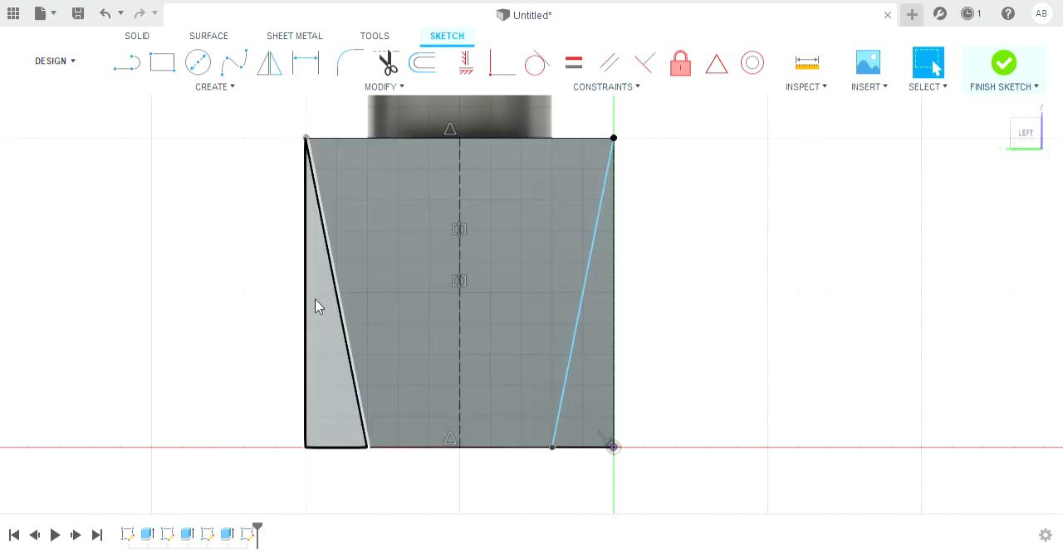
# Step: Extrude the two triangular side profiles 50 mm into the cube as a cut through its full depth
pyautogui.click(316, 306)
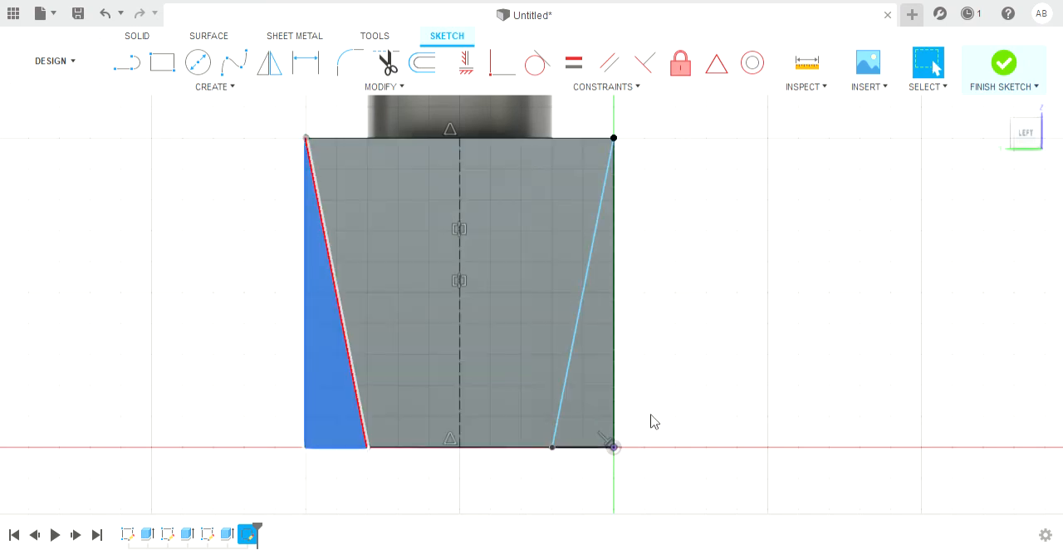
pyautogui.keyDown('shift'); pyautogui.click(601, 412); pyautogui.keyUp('shift')
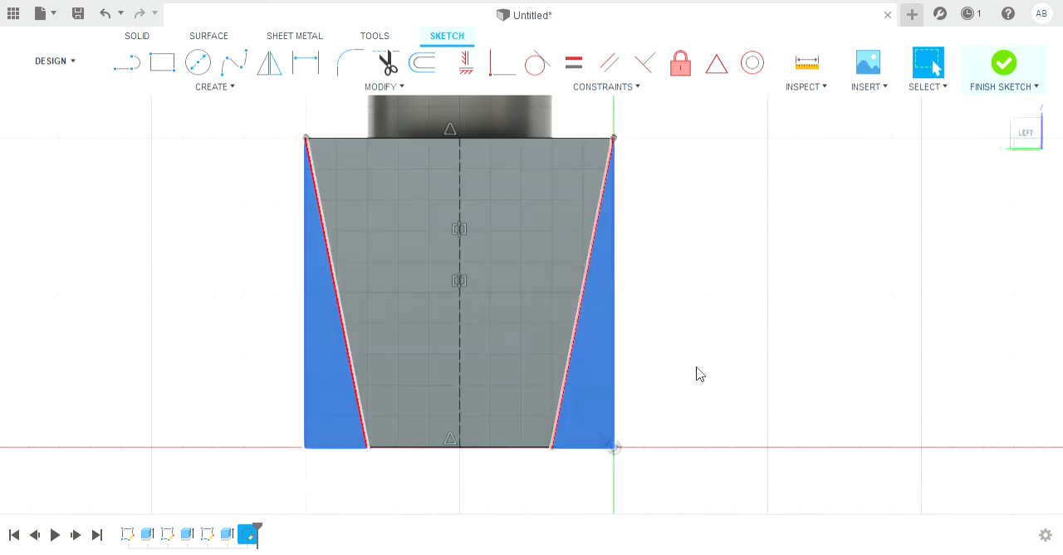
pyautogui.click(436, 502)
pyautogui.moveTo(697, 395); pyautogui.dragTo(666, 396)
pyautogui.scroll(-3, 667, 396)
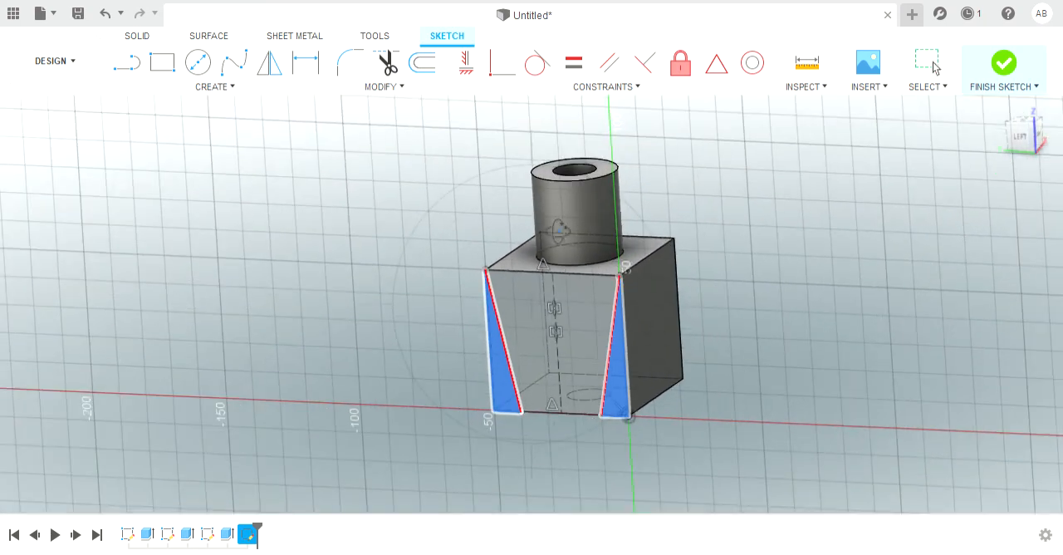
pyautogui.press('Escape')
pyautogui.click(138, 36)
pyautogui.press('e')
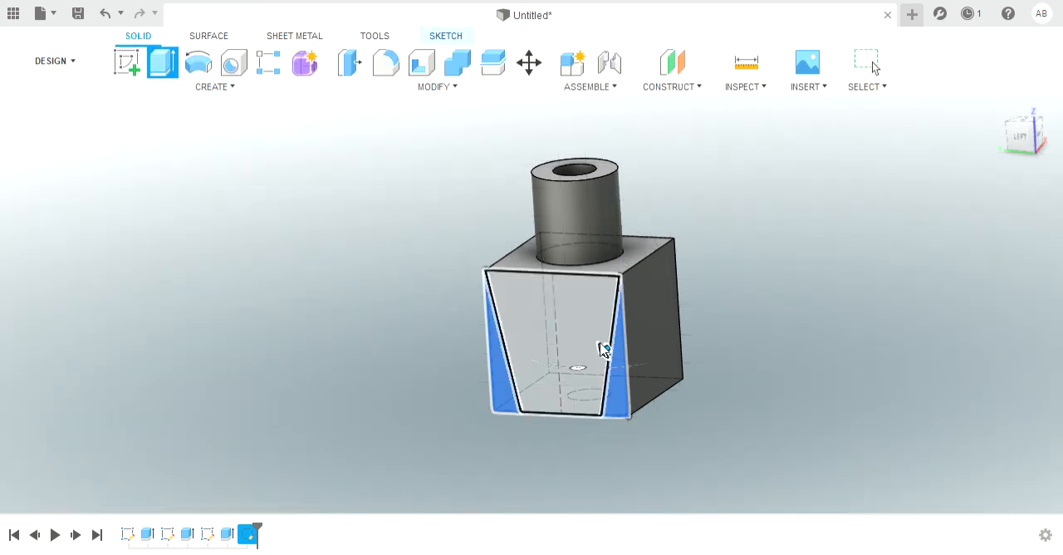
pyautogui.moveTo(608, 366); pyautogui.dragTo(729, 412)
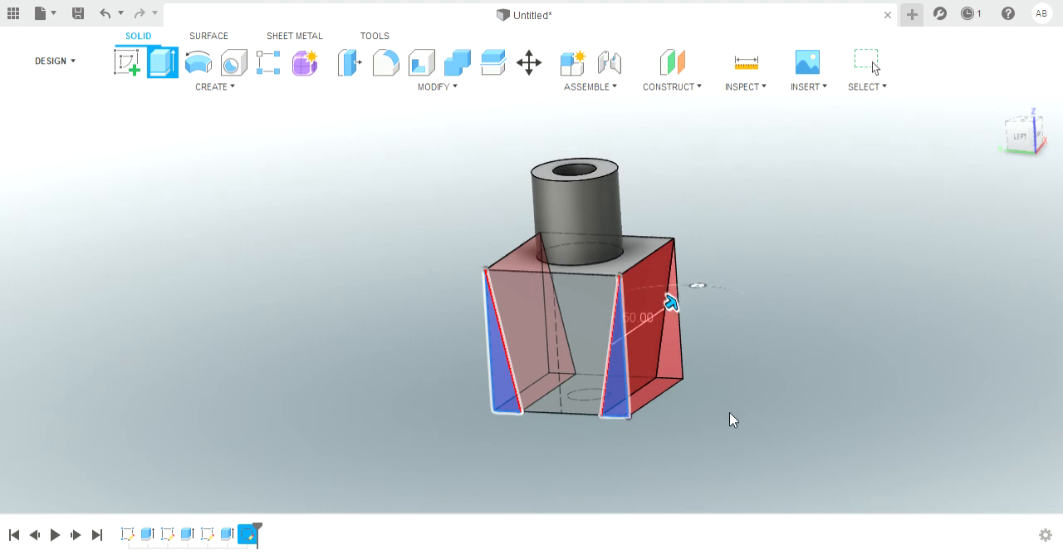
pyautogui.press('Return')
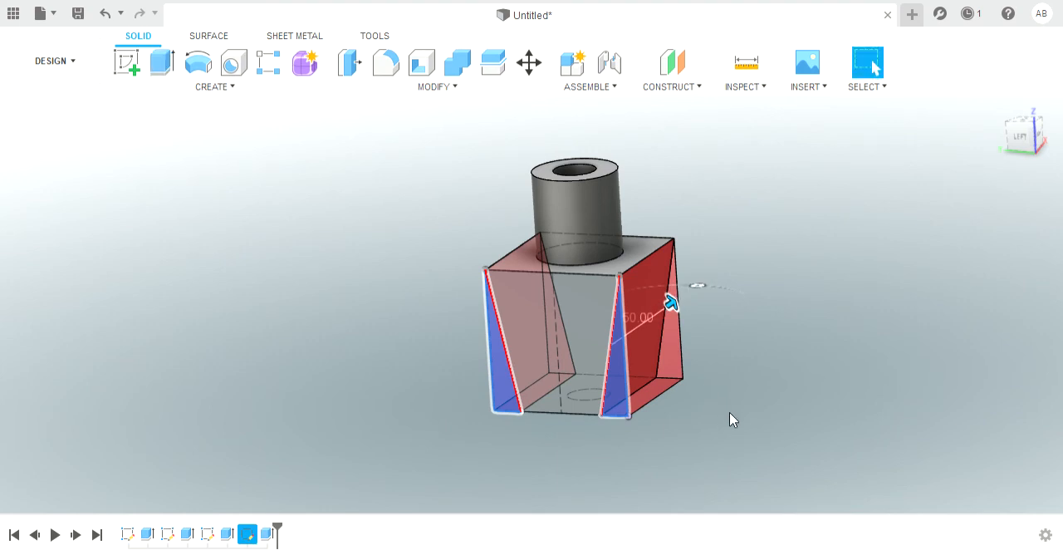
# Step: Examine the tapered body from the opposite side and return to the home view
pyautogui.click(434, 492)
pyautogui.moveTo(470, 470); pyautogui.dragTo(459, 491)
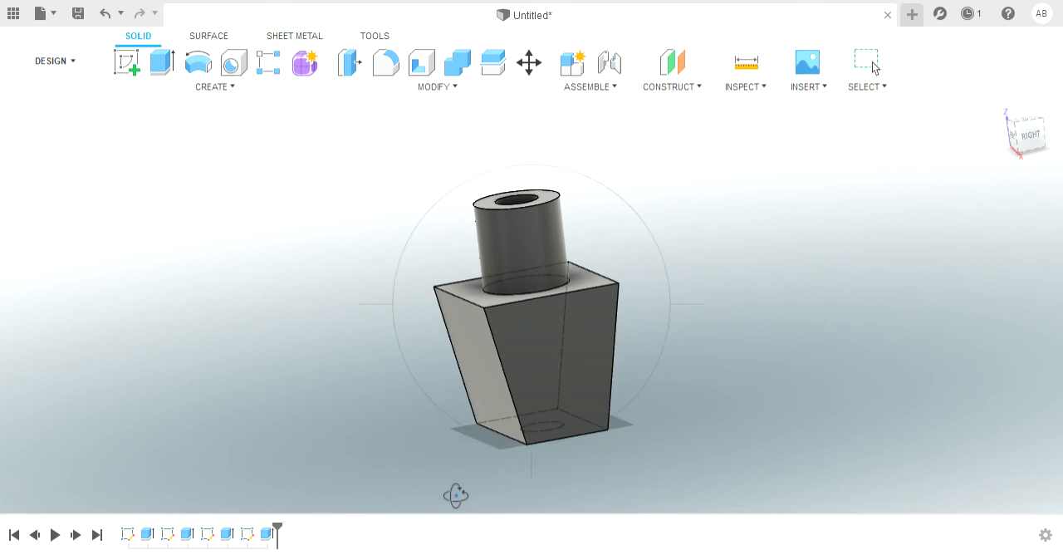
pyautogui.press('Escape')
pyautogui.click(999, 108)
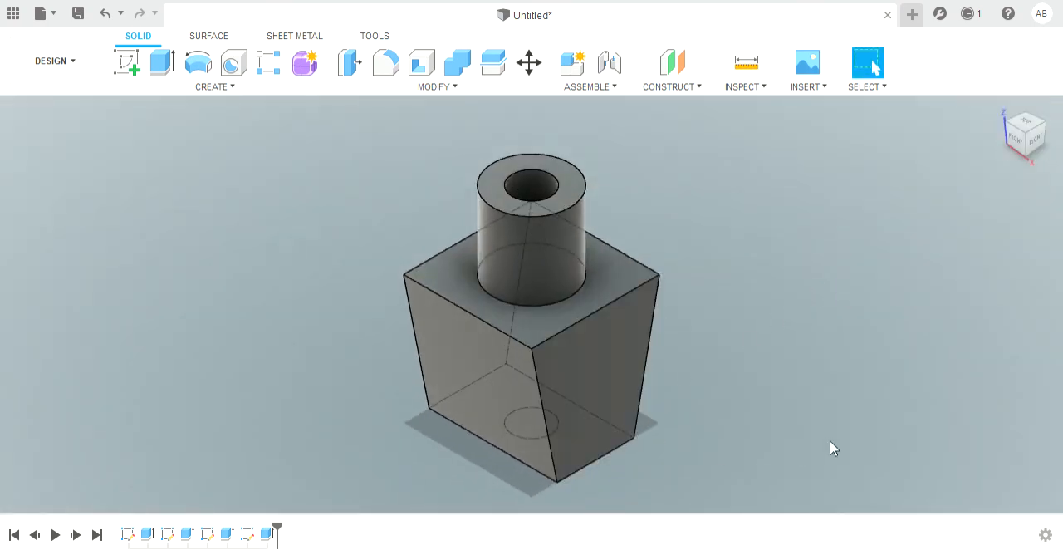